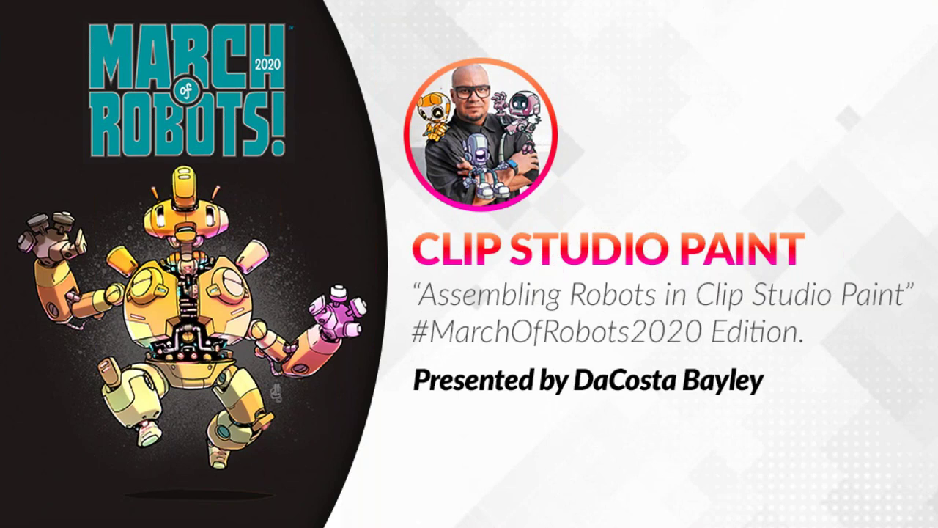
Step: Move past the title slide and bring the MOR-Webinar-2020 Clip Studio Paint document to the front
{"action": "key", "text": "Right"}
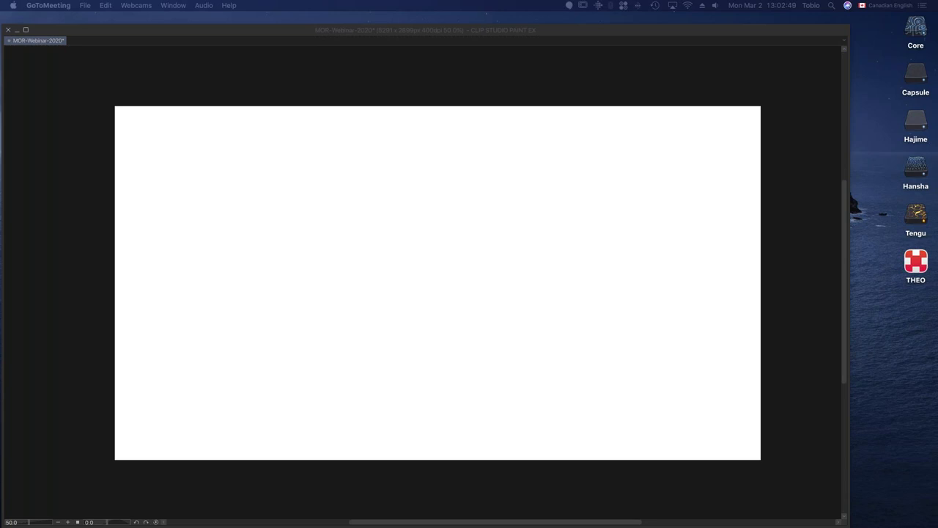
{"action": "left_click", "coordinate": [721, 30]}
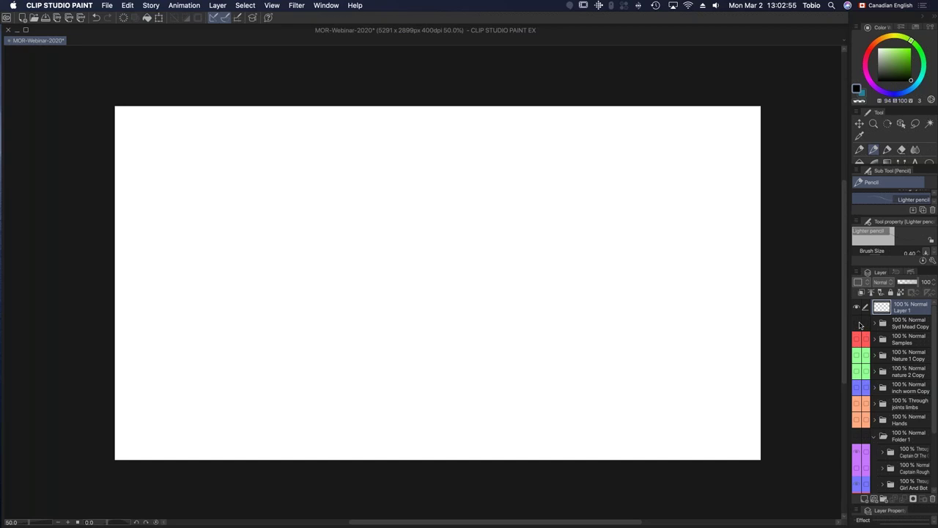
Step: Show the Syd Mead Copy robot reference layer, then hide it again
{"action": "left_click", "coordinate": [858, 323]}
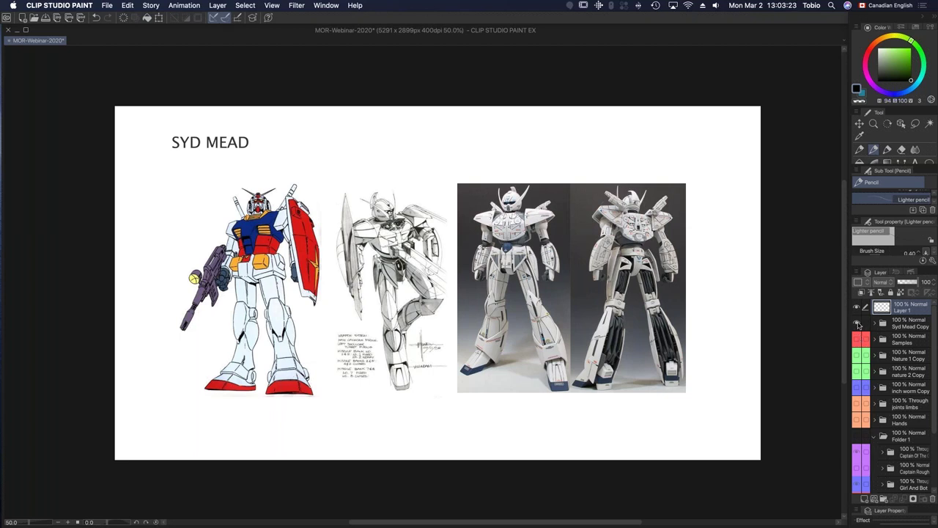
{"action": "left_click", "coordinate": [856, 326]}
Step: Show the Samples folder of robot artwork and expand it to list its layers
{"action": "left_click", "coordinate": [855, 341]}
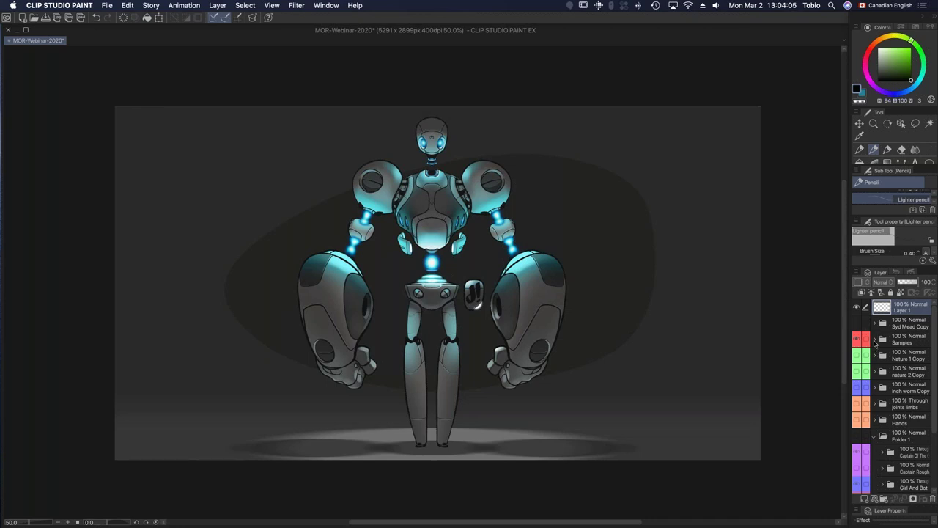
{"action": "left_click", "coordinate": [874, 338]}
Step: Hide the top sample, shift the spider-legged robot layer right with Move layer, then hide it
{"action": "left_click", "coordinate": [856, 354]}
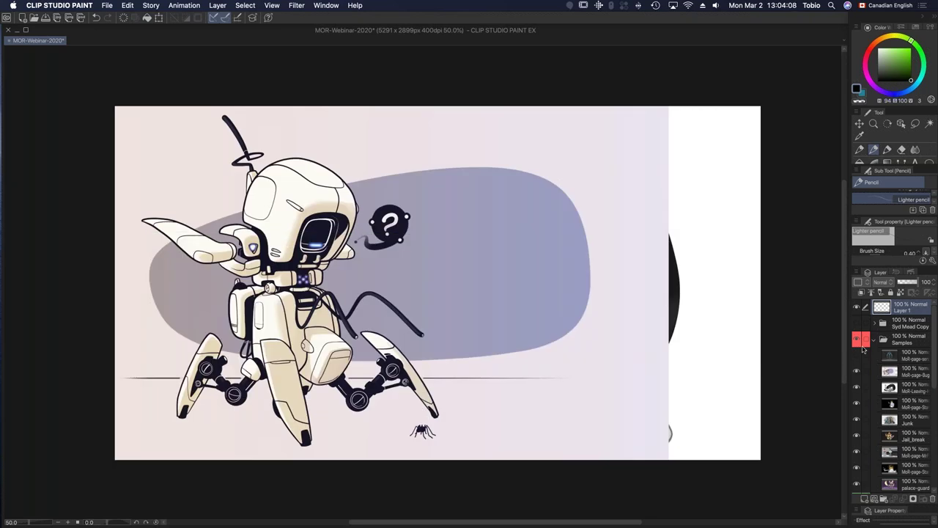
{"action": "left_click", "coordinate": [911, 369]}
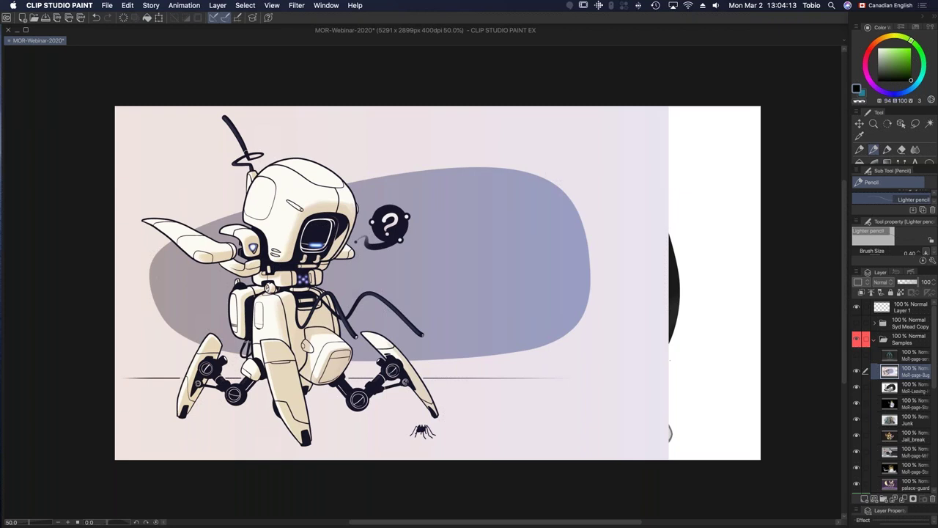
{"action": "left_click", "coordinate": [860, 123]}
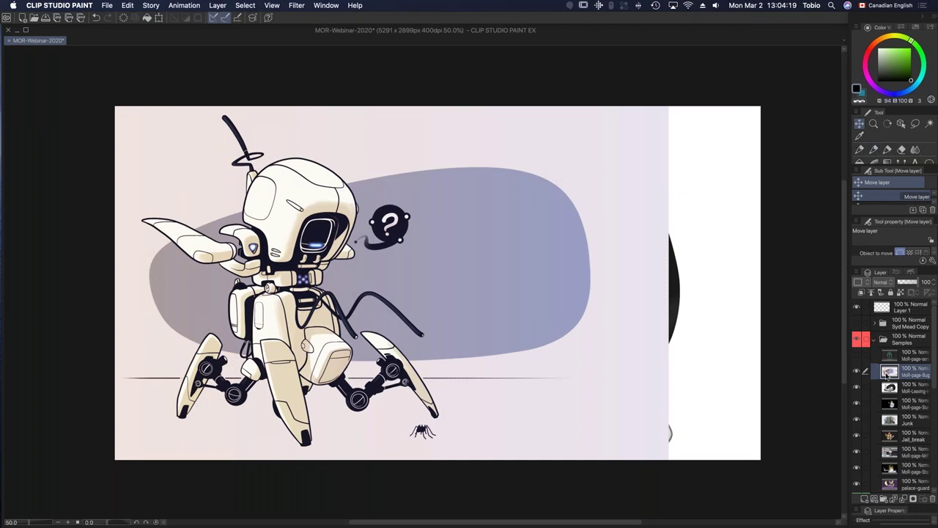
{"action": "left_click_drag", "start_coordinate": [609, 404], "coordinate": [676, 399]}
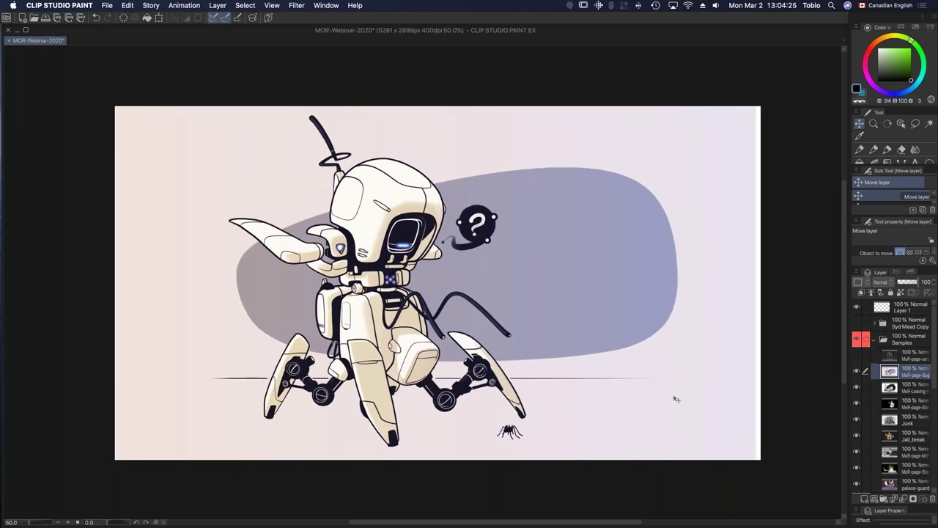
{"action": "left_click", "coordinate": [859, 369]}
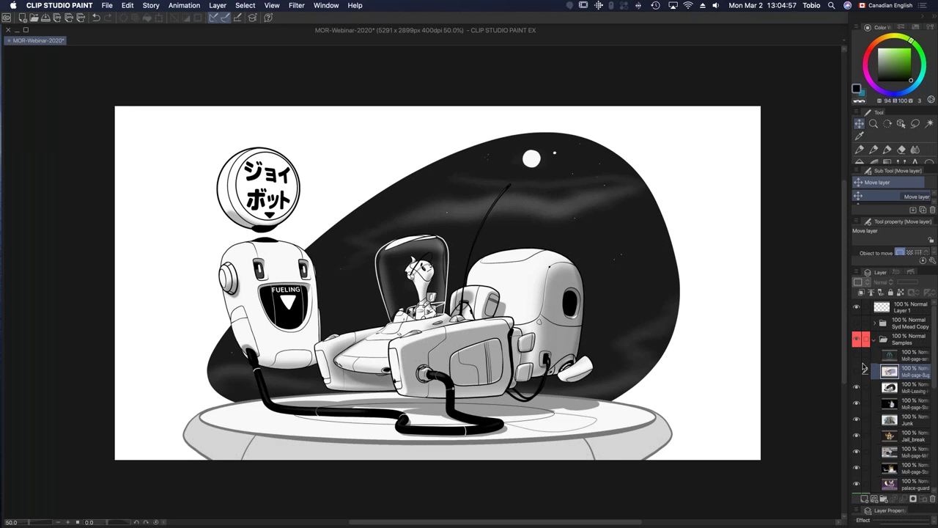
Step: Hide the fueling-station and spaceship sample layers to reveal the junk-robots pile
{"action": "left_click", "coordinate": [856, 384]}
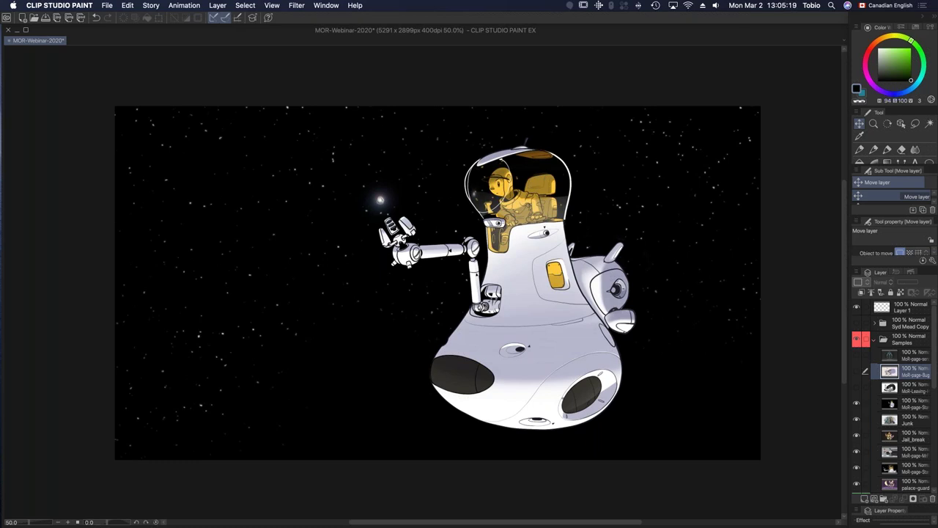
{"action": "left_click", "coordinate": [857, 403]}
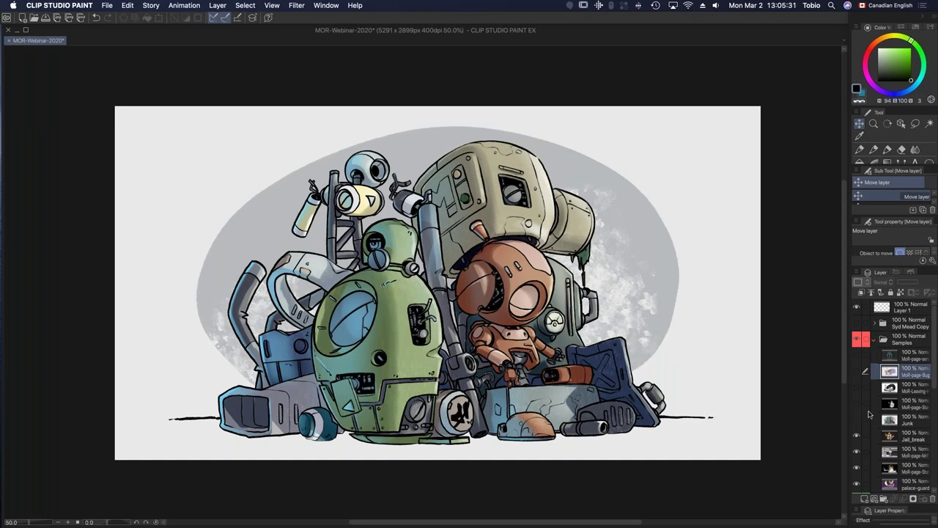
Step: Hide the Junk, Jail_break, Mr. Fish and space pod sample layers in turn
{"action": "left_click", "coordinate": [857, 419]}
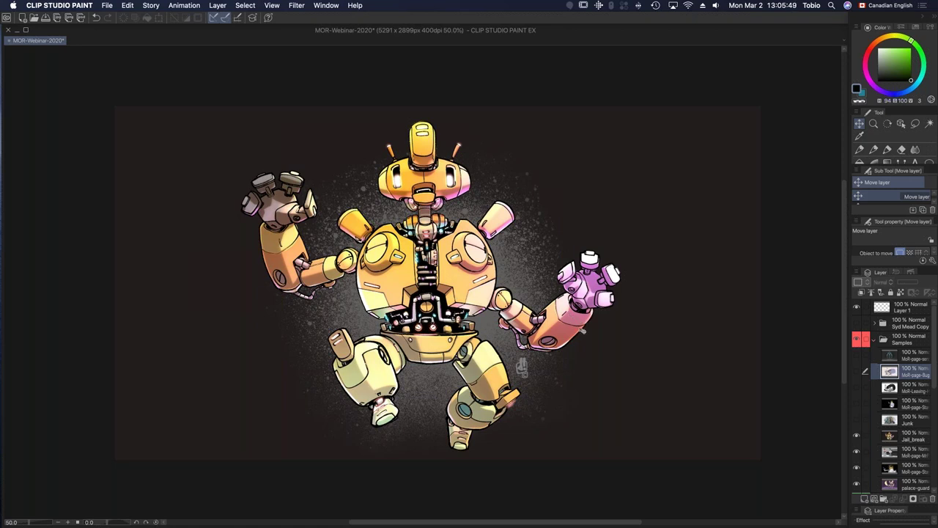
{"action": "left_click", "coordinate": [857, 436]}
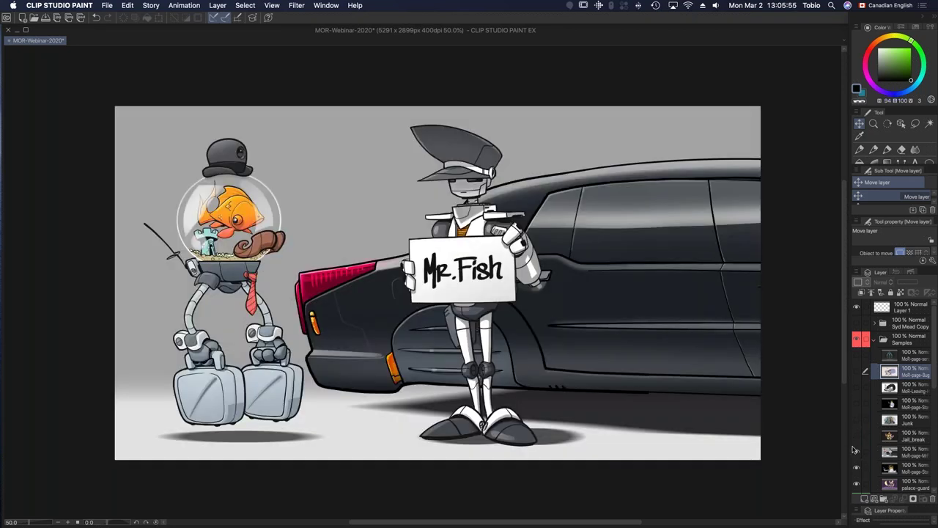
{"action": "left_click", "coordinate": [856, 451]}
{"action": "left_click", "coordinate": [859, 469]}
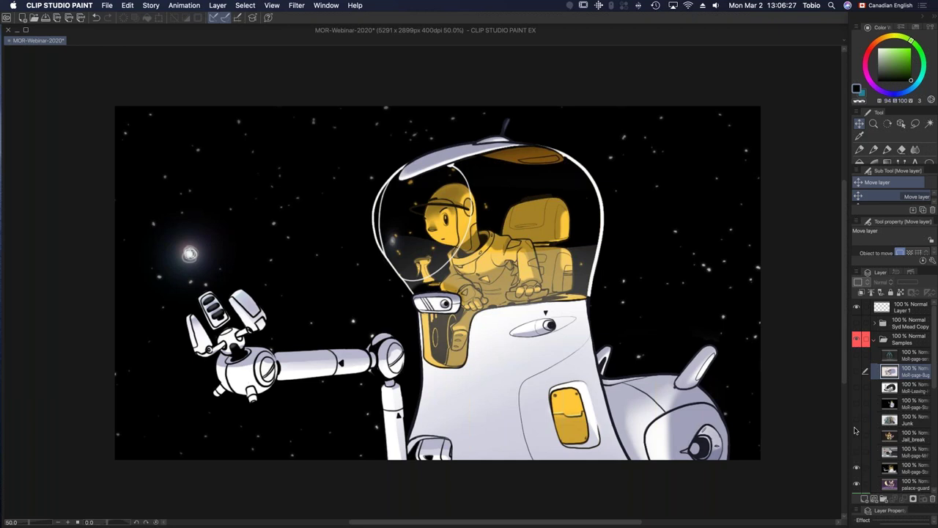
{"action": "left_click", "coordinate": [857, 469]}
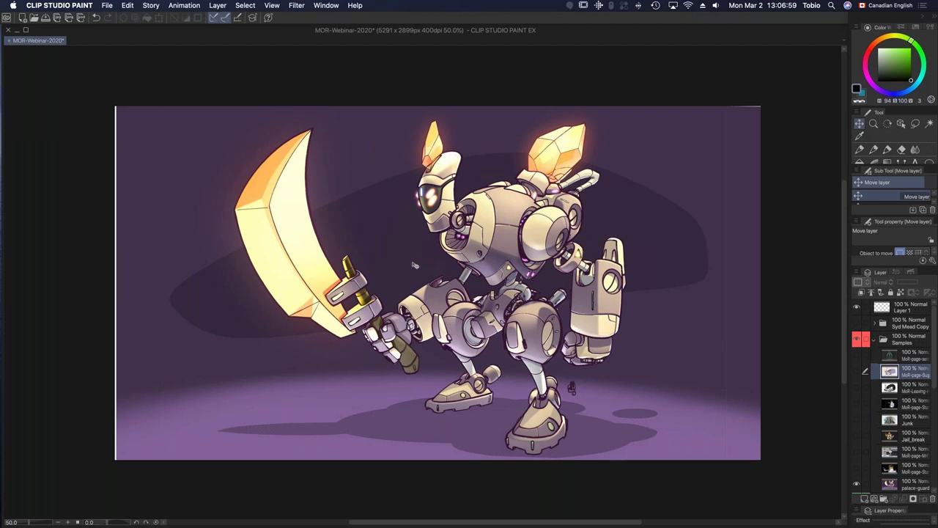
Step: Scroll down the Layer panel and hide the palace-guard robot illustration layer
{"action": "left_click_drag", "start_coordinate": [935, 386], "coordinate": [934, 424]}
{"action": "scroll", "coordinate": [934, 418], "scroll_direction": "down", "scroll_amount": 1}
{"action": "left_click", "coordinate": [856, 389]}
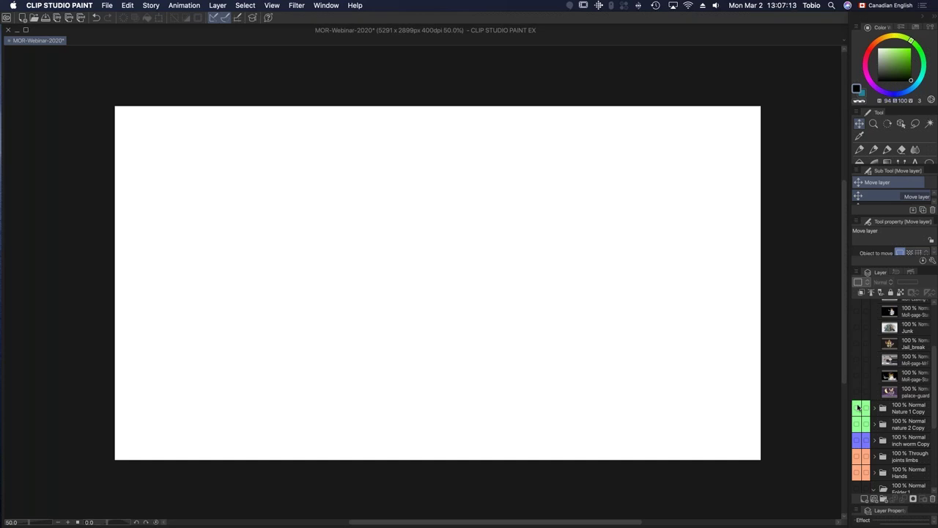
Step: Show the Nature 1 Copy collage of creature photos
{"action": "left_click", "coordinate": [858, 407]}
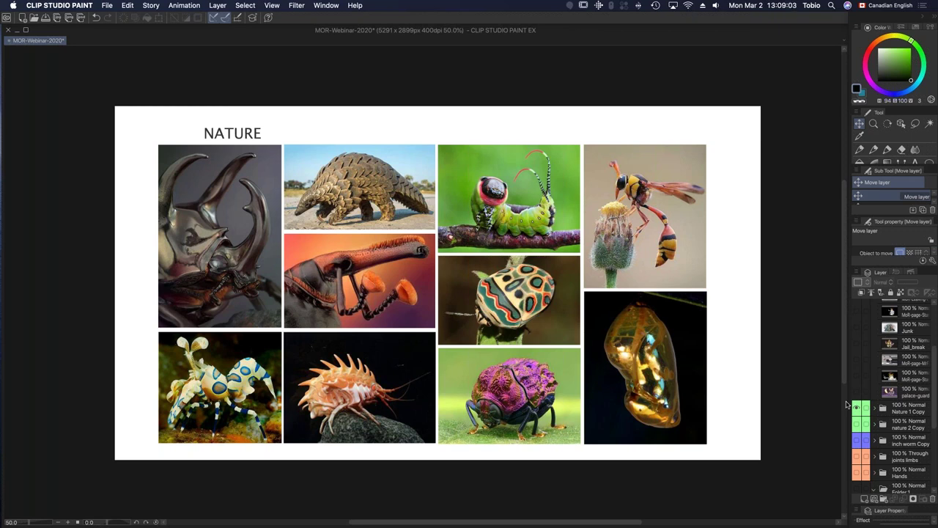
{"action": "left_click", "coordinate": [857, 407]}
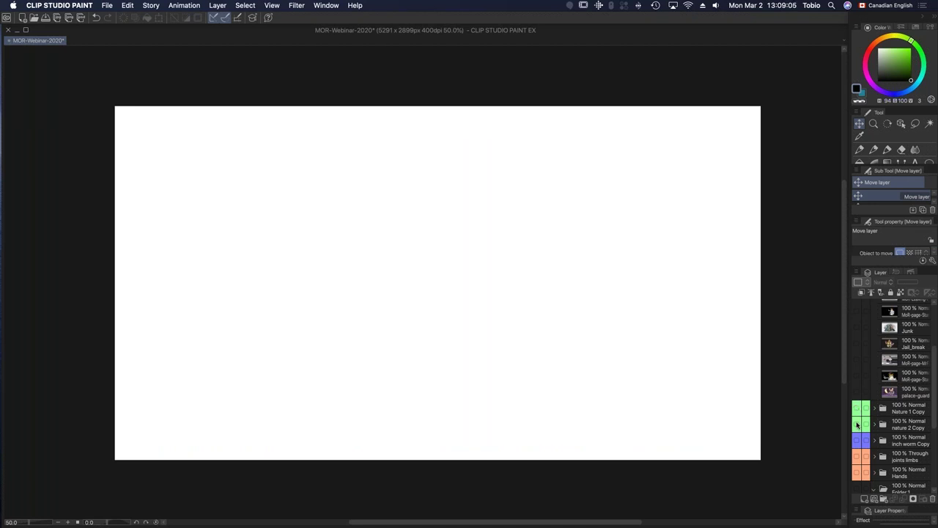
Step: Show the nature 2 Copy beetle page, pick the pencil, then swap to the inchworm comparison page
{"action": "left_click", "coordinate": [857, 424]}
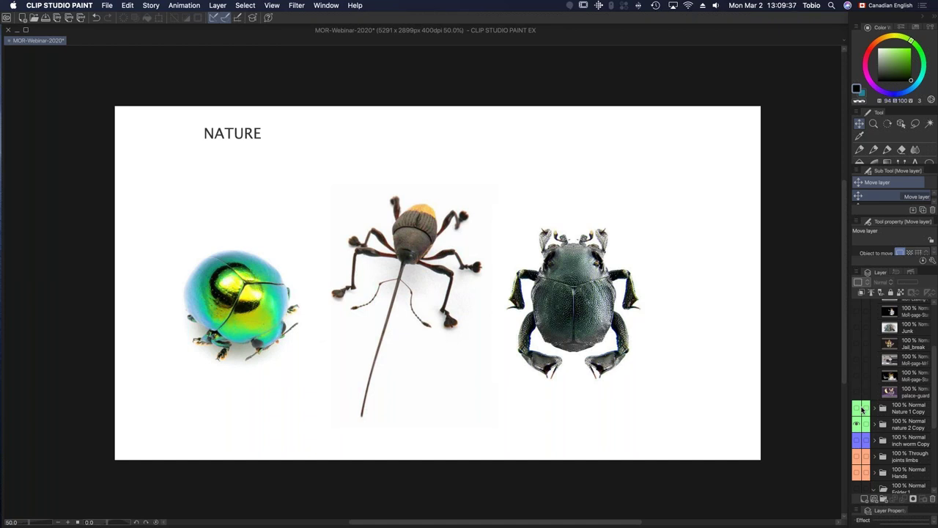
{"action": "left_click", "coordinate": [860, 149]}
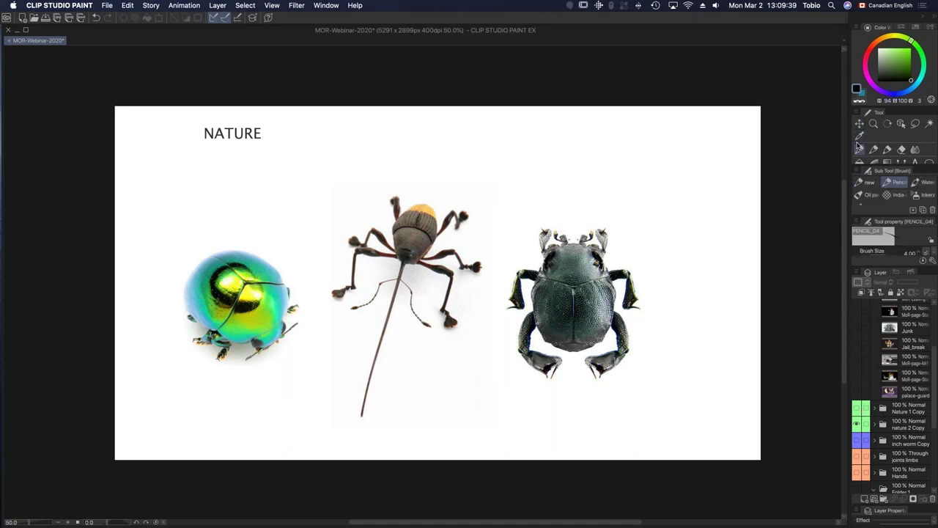
{"action": "left_click", "coordinate": [858, 425]}
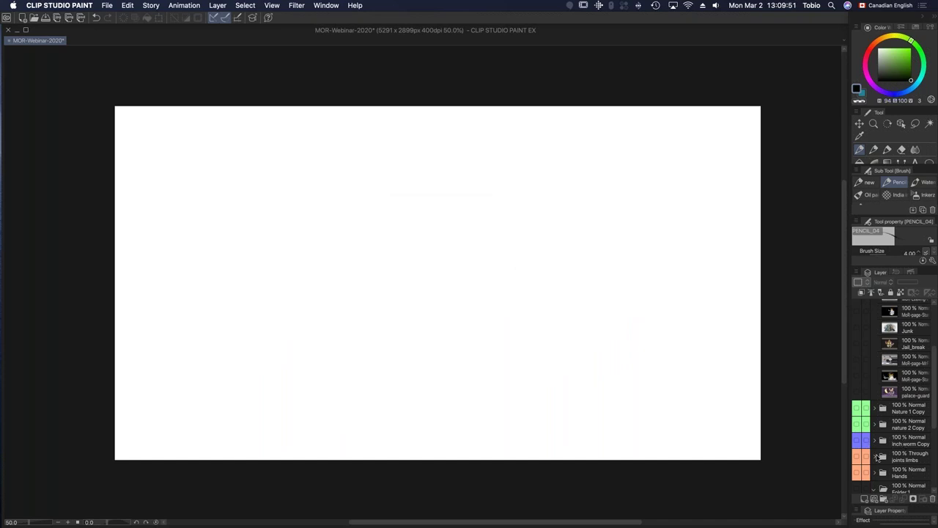
{"action": "left_click", "coordinate": [859, 441]}
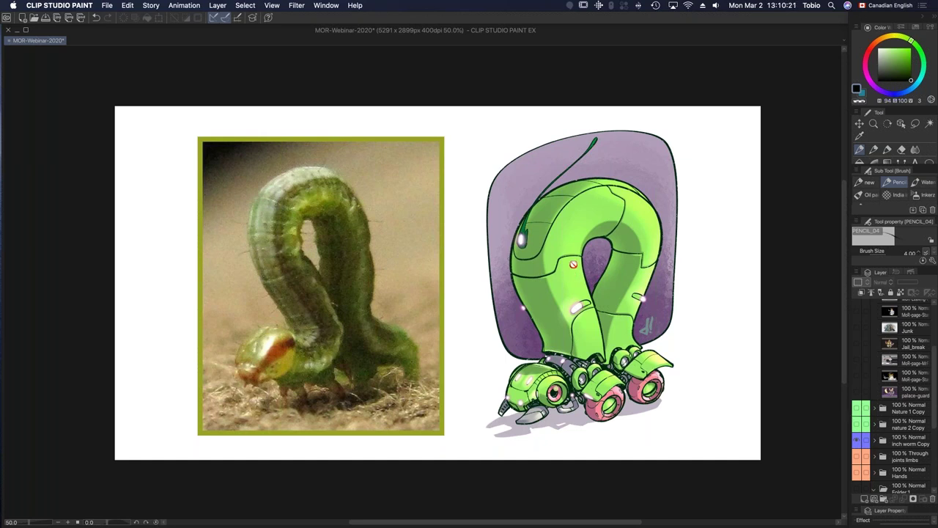
Step: Show the joints limbs sheet in place of the inch worm Copy page and add blank Layer 4
{"action": "left_click", "coordinate": [916, 441]}
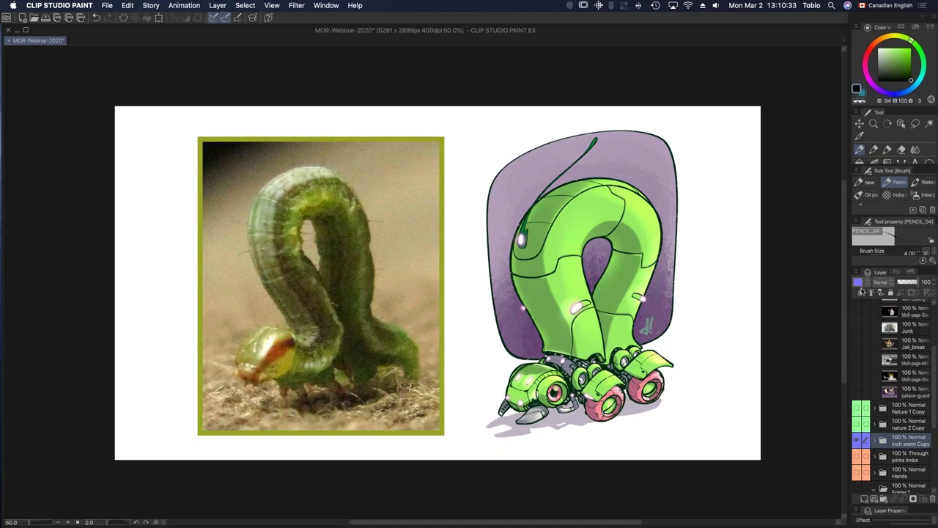
{"action": "scroll", "coordinate": [894, 425], "scroll_direction": "down", "scroll_amount": 2}
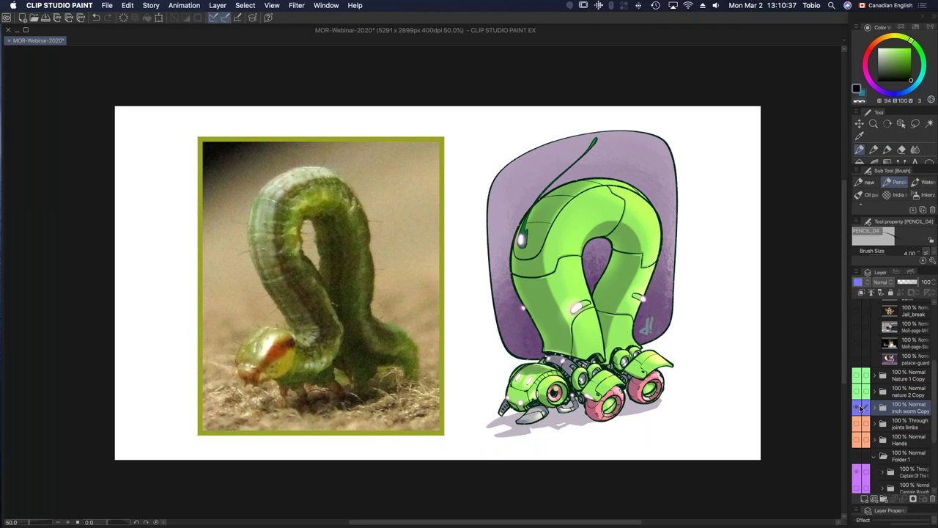
{"action": "left_click", "coordinate": [858, 424]}
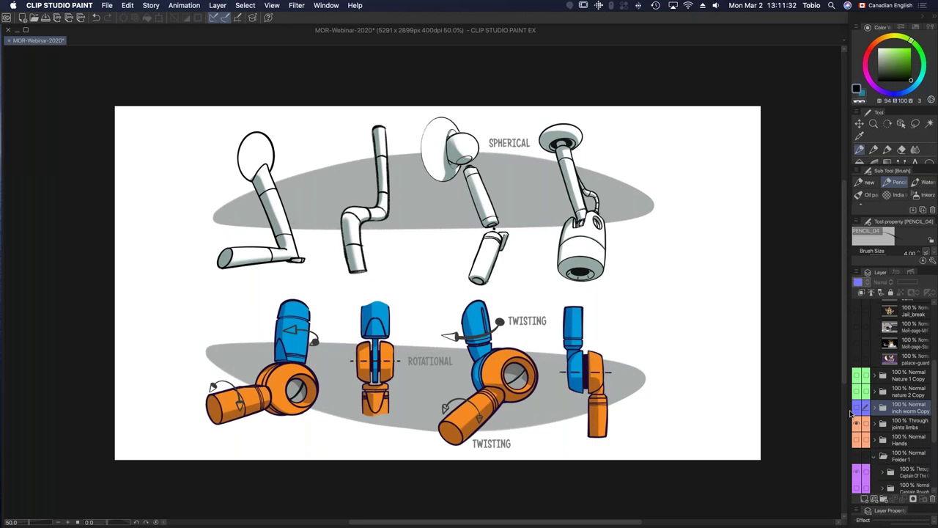
{"action": "left_click", "coordinate": [866, 498]}
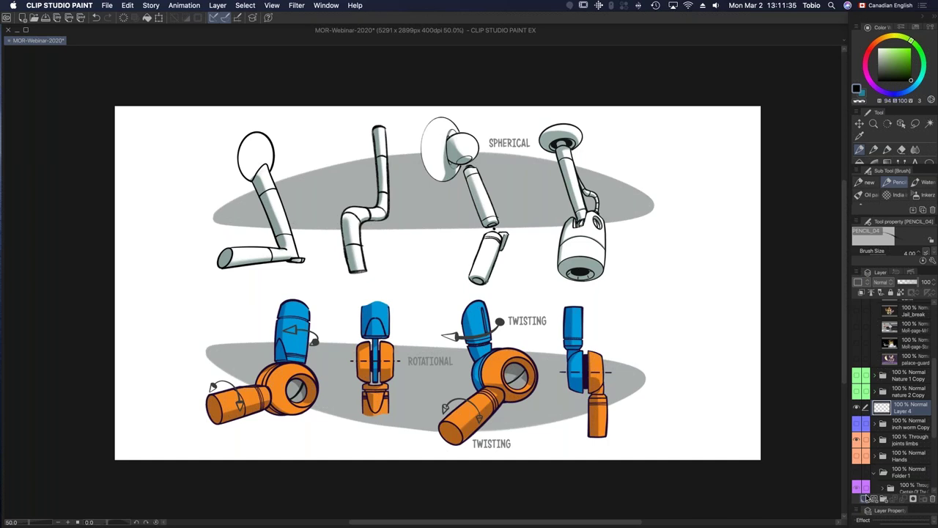
Step: Sketch test strokes at the elbow and forearm tube, then choose a pink drawing colour
{"action": "mouse_move", "coordinate": [304, 255]}
{"action": "left_mouse_down"}
{"action": "mouse_move", "coordinate": [269, 236]}
{"action": "mouse_move", "coordinate": [303, 239]}
{"action": "mouse_move", "coordinate": [271, 233]}
{"action": "left_mouse_up"}
{"action": "left_click_drag", "start_coordinate": [476, 160], "coordinate": [477, 171]}
{"action": "left_click", "coordinate": [890, 59]}
Step: Switch to pink, trace the right spherical joint's plate and neck, then undo those strokes
{"action": "mouse_move", "coordinate": [903, 47]}
{"action": "left_mouse_down"}
{"action": "mouse_move", "coordinate": [868, 77]}
{"action": "mouse_move", "coordinate": [867, 68]}
{"action": "left_mouse_up"}
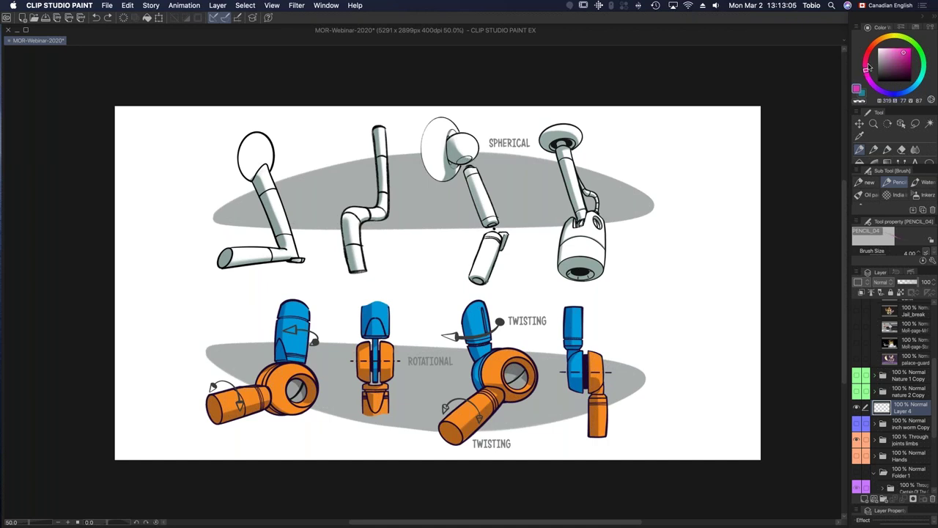
{"action": "left_click_drag", "start_coordinate": [453, 125], "coordinate": [440, 167]}
{"action": "left_click_drag", "start_coordinate": [548, 143], "coordinate": [572, 126]}
{"action": "left_click_drag", "start_coordinate": [567, 140], "coordinate": [605, 149]}
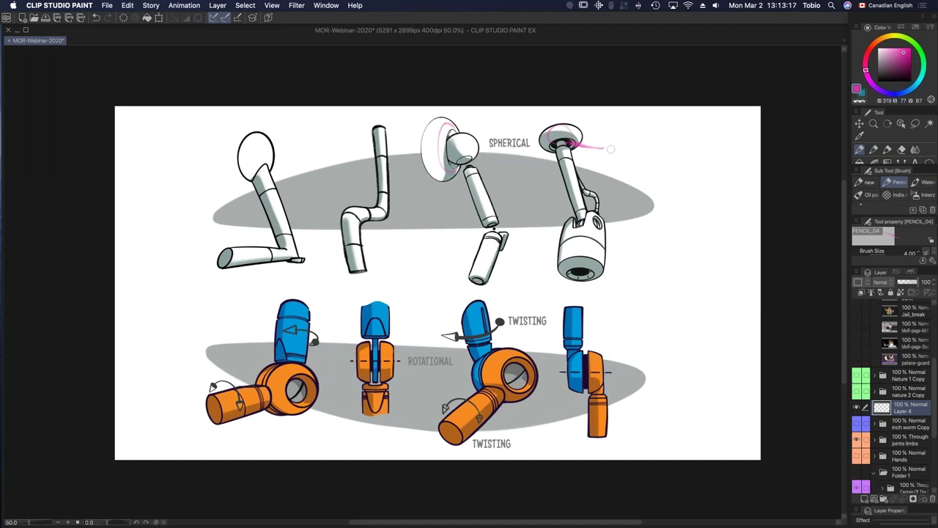
{"action": "key", "text": "super+z"}
{"action": "key", "text": "super+z"}
{"action": "key", "text": "super+z"}
{"action": "key", "text": "super+z"}
Step: Draw a pink arrow at the right joint, sketch marks around the lower joints, then undo them
{"action": "left_click_drag", "start_coordinate": [617, 196], "coordinate": [598, 220]}
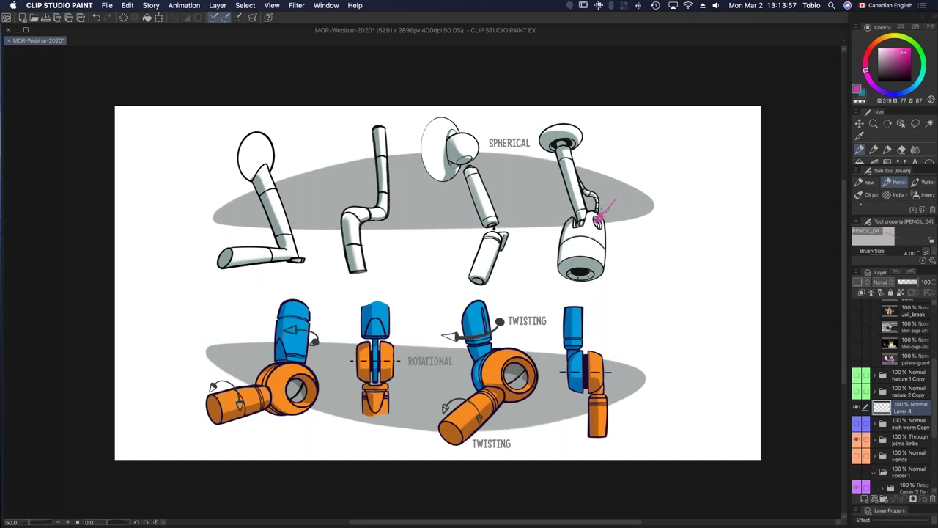
{"action": "mouse_move", "coordinate": [397, 333]}
{"action": "left_mouse_down"}
{"action": "mouse_move", "coordinate": [405, 318]}
{"action": "mouse_move", "coordinate": [397, 335]}
{"action": "mouse_move", "coordinate": [405, 318]}
{"action": "mouse_move", "coordinate": [432, 313]}
{"action": "mouse_move", "coordinate": [427, 337]}
{"action": "left_mouse_up"}
{"action": "mouse_move", "coordinate": [420, 302]}
{"action": "left_mouse_down"}
{"action": "mouse_move", "coordinate": [432, 301]}
{"action": "mouse_move", "coordinate": [423, 305]}
{"action": "left_mouse_up"}
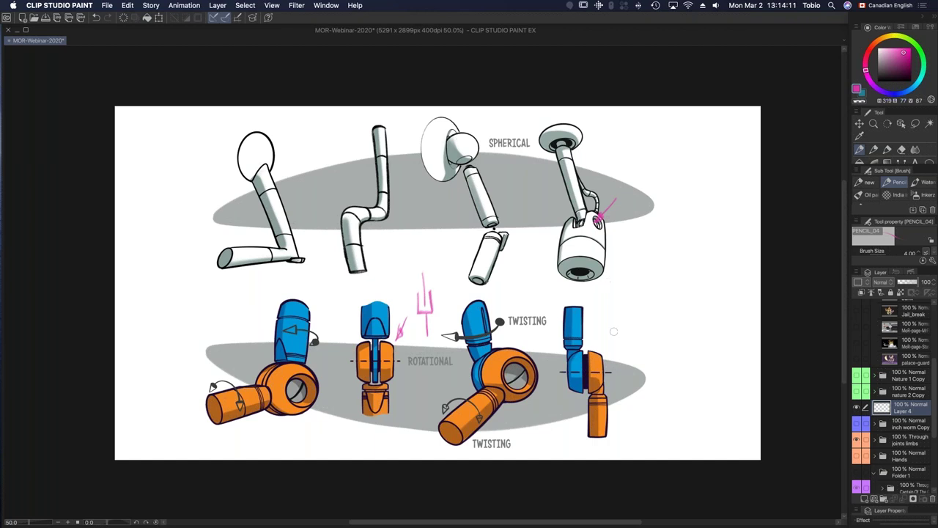
{"action": "left_click_drag", "start_coordinate": [610, 301], "coordinate": [620, 356]}
{"action": "left_click_drag", "start_coordinate": [550, 324], "coordinate": [567, 359]}
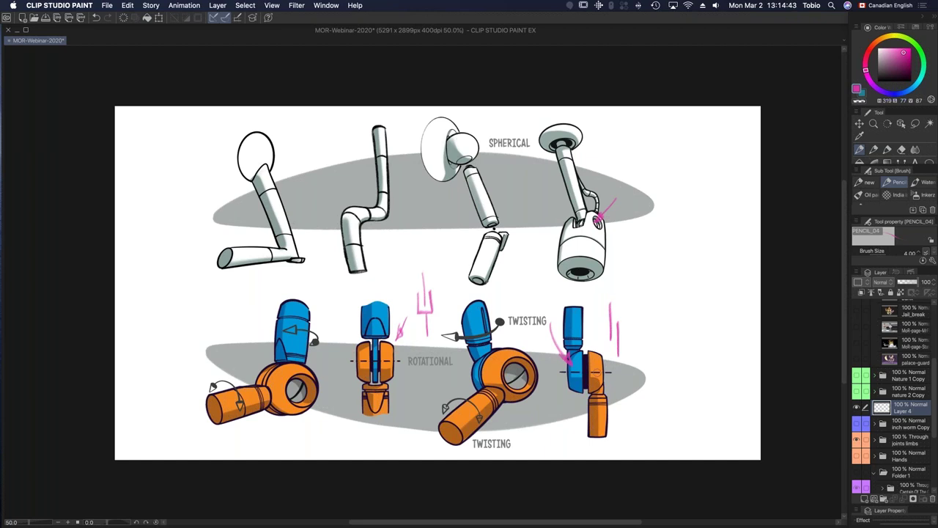
{"action": "key", "text": "super+z"}
{"action": "key", "text": "super+z"}
{"action": "key", "text": "super+z"}
{"action": "key", "text": "super+z"}
{"action": "key", "text": "super+z"}
{"action": "key", "text": "super+z"}
{"action": "key", "text": "super+z"}
{"action": "key", "text": "super+z"}
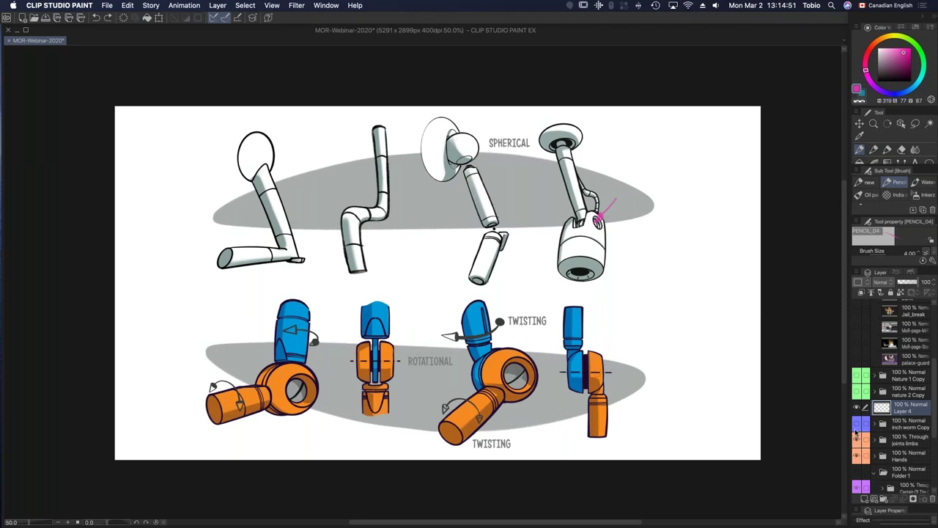
Step: Hide the joints sheet to show the Hands, Pinchers and Clamps page, then hide that page
{"action": "left_click", "coordinate": [855, 433]}
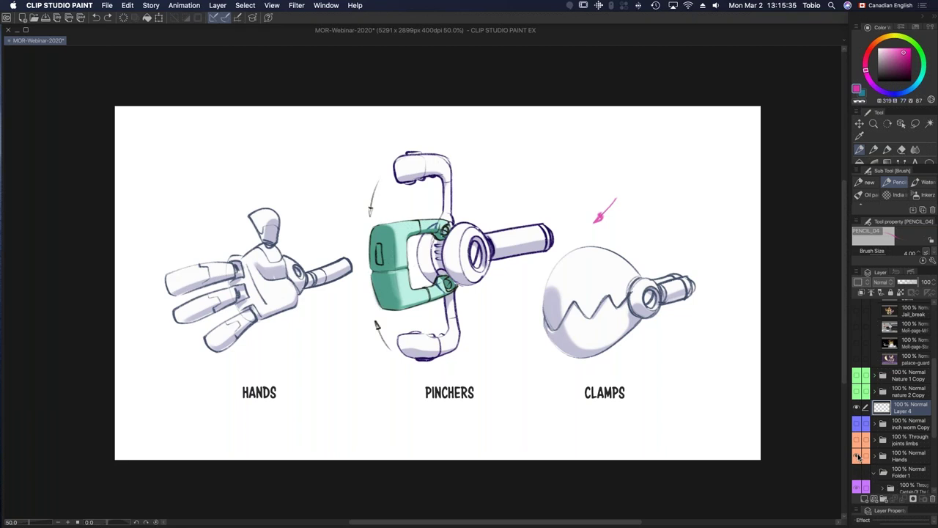
{"action": "left_click", "coordinate": [858, 457]}
Step: Erase the pink arrow, show Folder 1's robot lineup, and hide the white 'Layer 2 Copy 9' backdrop
{"action": "scroll", "coordinate": [901, 410], "scroll_direction": "down", "scroll_amount": 2}
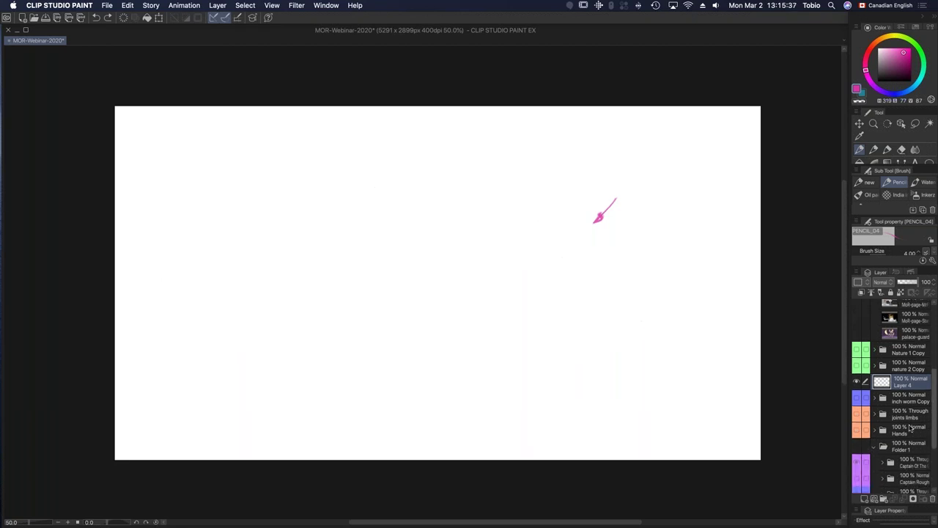
{"action": "left_click_drag", "start_coordinate": [614, 199], "coordinate": [598, 223]}
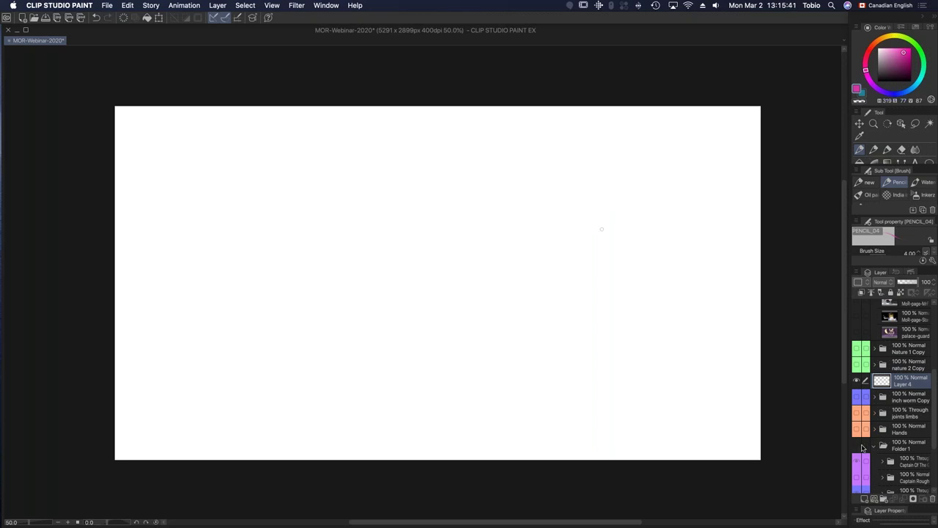
{"action": "left_click", "coordinate": [865, 445]}
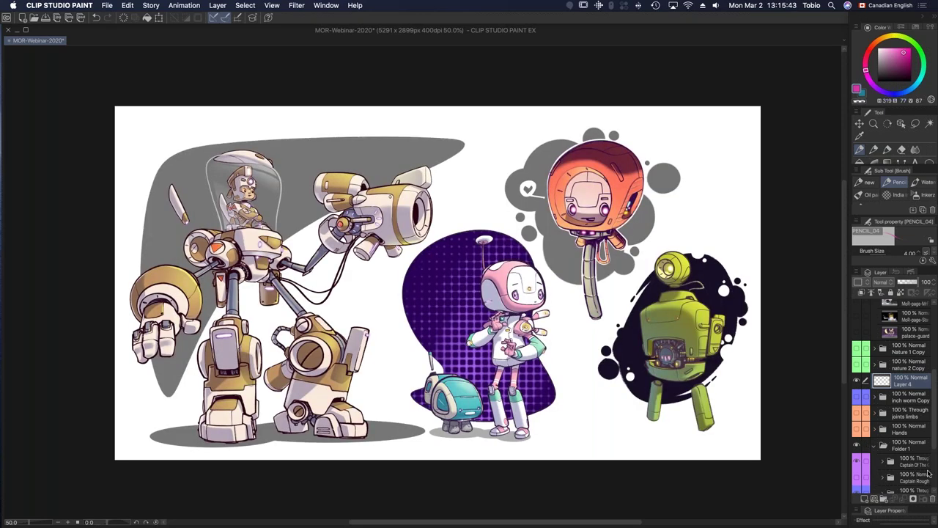
{"action": "scroll", "coordinate": [887, 469], "scroll_direction": "down", "scroll_amount": 5}
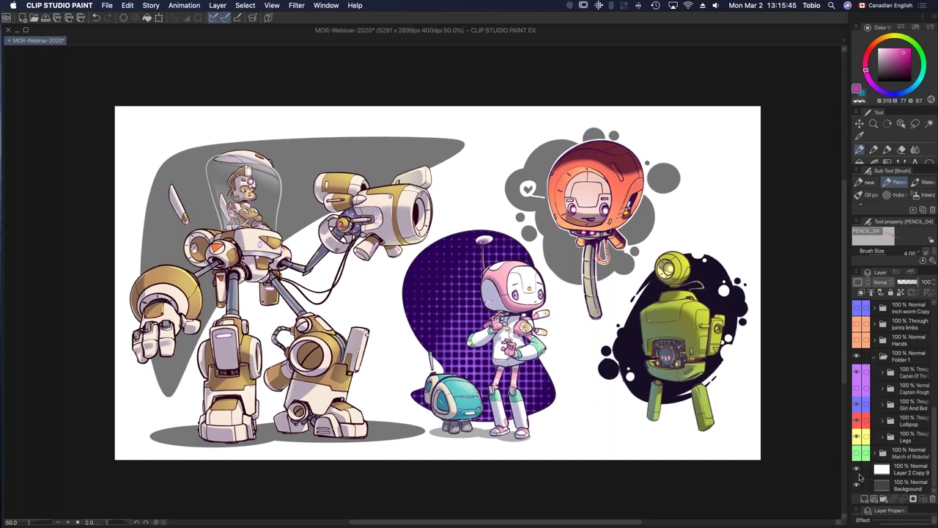
{"action": "left_click", "coordinate": [857, 469]}
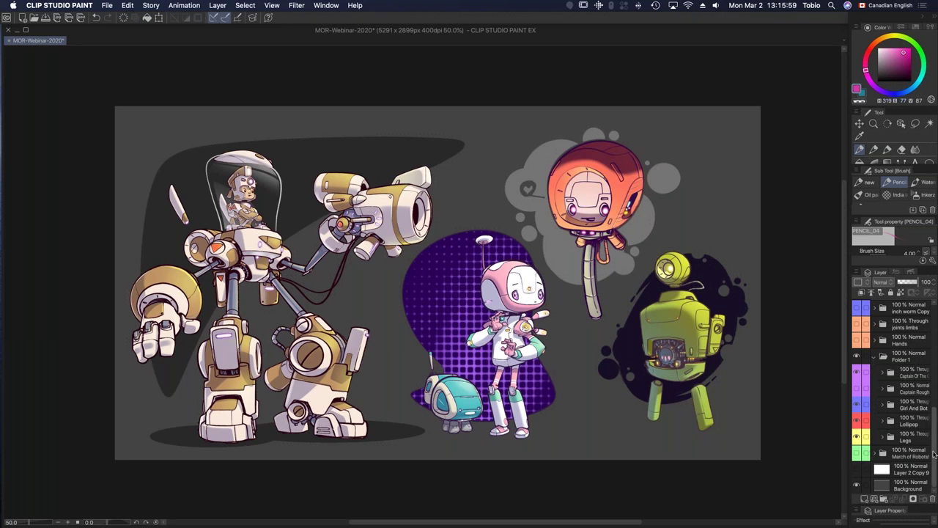
Step: Hide the Girl And Bot, Lollipop and coloured captain folders, leaving the captain's rough sketch
{"action": "left_click", "coordinate": [858, 407]}
{"action": "left_click", "coordinate": [857, 423]}
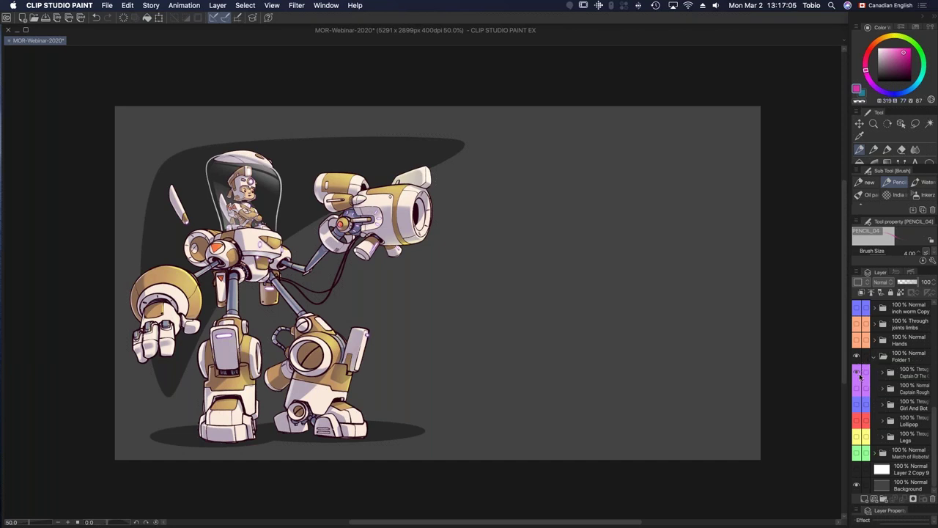
{"action": "left_click", "coordinate": [858, 375]}
Step: Show the white Layer 2 Copy 9 behind the rough sketch and select it as the active layer
{"action": "left_click", "coordinate": [856, 469]}
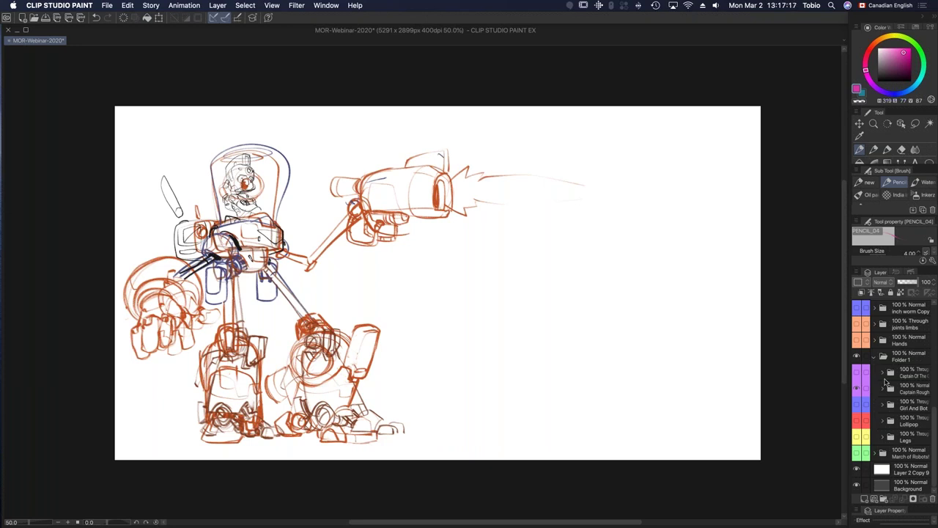
{"action": "left_click", "coordinate": [909, 464]}
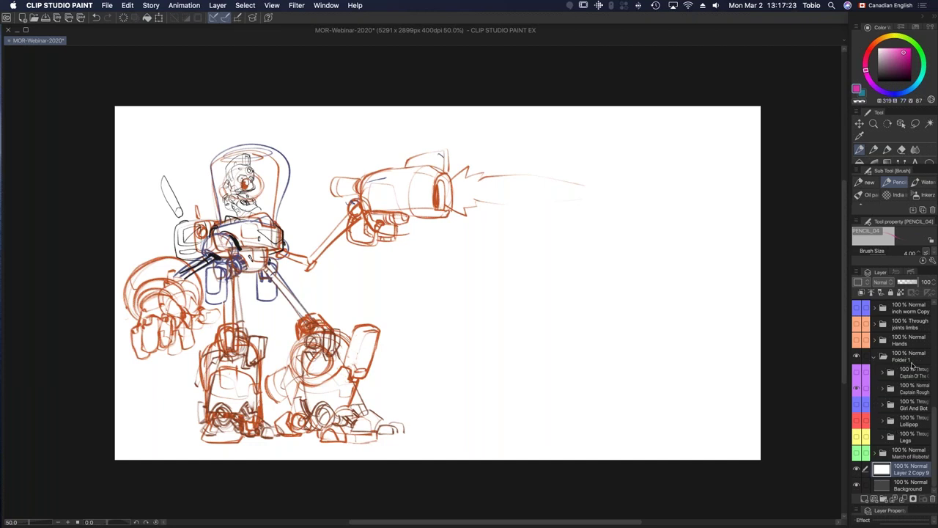
{"action": "left_click_drag", "start_coordinate": [934, 412], "coordinate": [928, 385]}
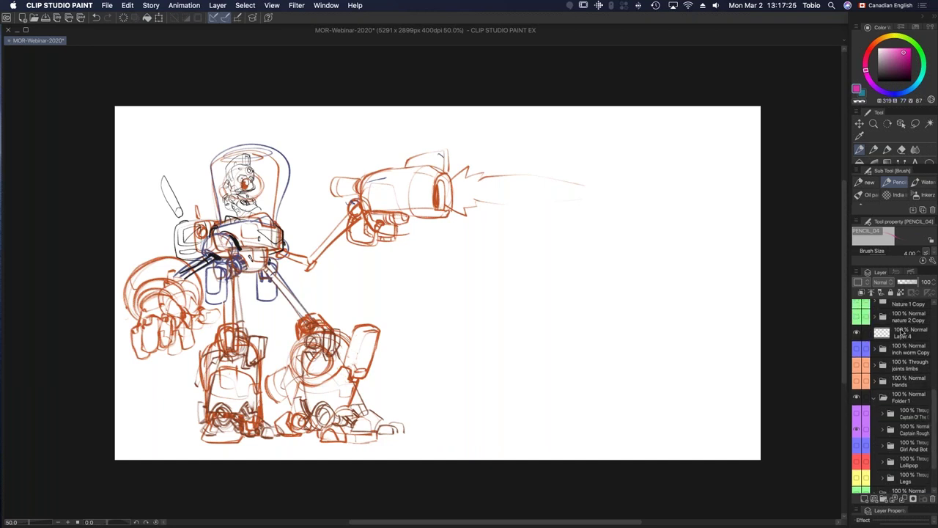
Step: Move Layer 4 into Folder 1 and draw a short magenta stroke under the gun barrel
{"action": "left_click", "coordinate": [905, 334]}
{"action": "left_click_drag", "start_coordinate": [911, 339], "coordinate": [910, 401]}
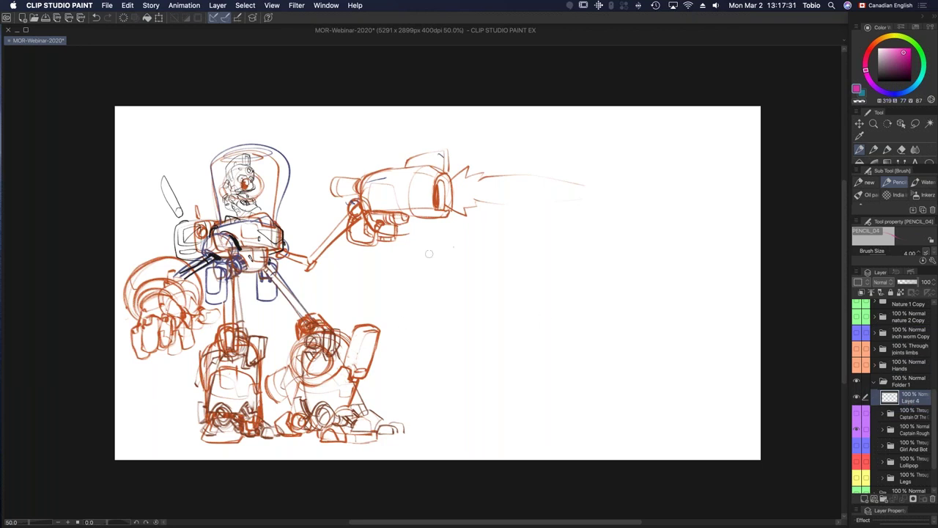
{"action": "left_click_drag", "start_coordinate": [398, 222], "coordinate": [436, 224]}
Step: Pick a near-black colour and add the March of Robots! folder to the layer selection
{"action": "left_click_drag", "start_coordinate": [907, 73], "coordinate": [910, 79]}
{"action": "scroll", "coordinate": [887, 447], "scroll_direction": "down", "scroll_amount": 3}
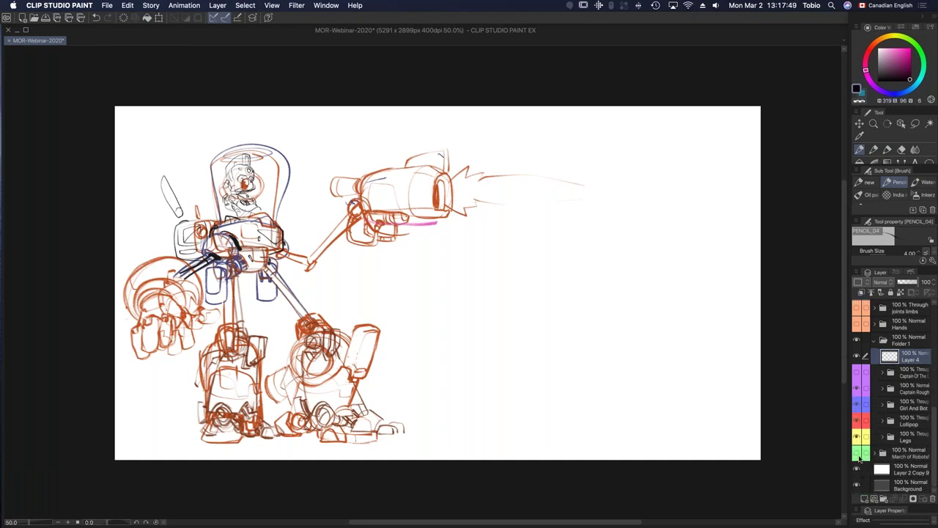
{"action": "left_click", "coordinate": [865, 452]}
{"action": "left_click", "coordinate": [856, 371]}
{"action": "left_click", "coordinate": [857, 371]}
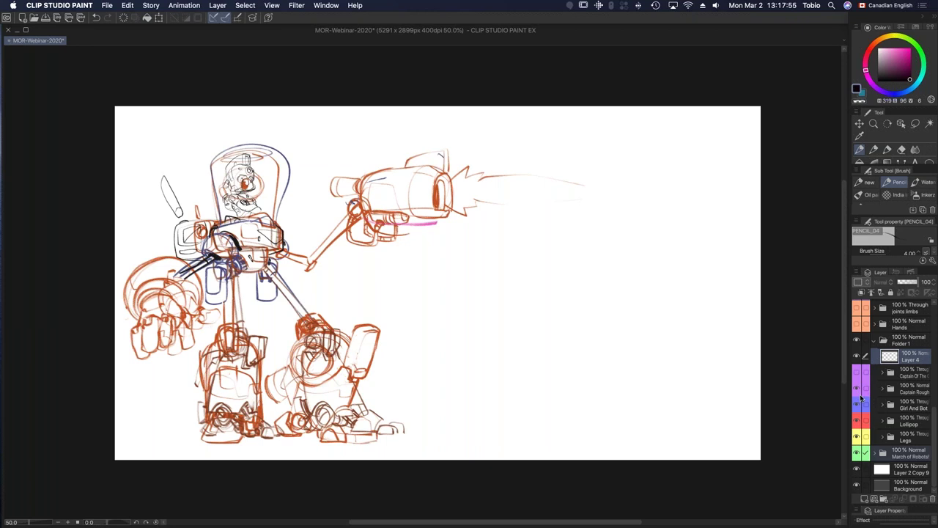
Step: Hide the rough sketch, show the coloured captain and grey background, and hide Girl And Bot and Lollipop
{"action": "left_click", "coordinate": [857, 389]}
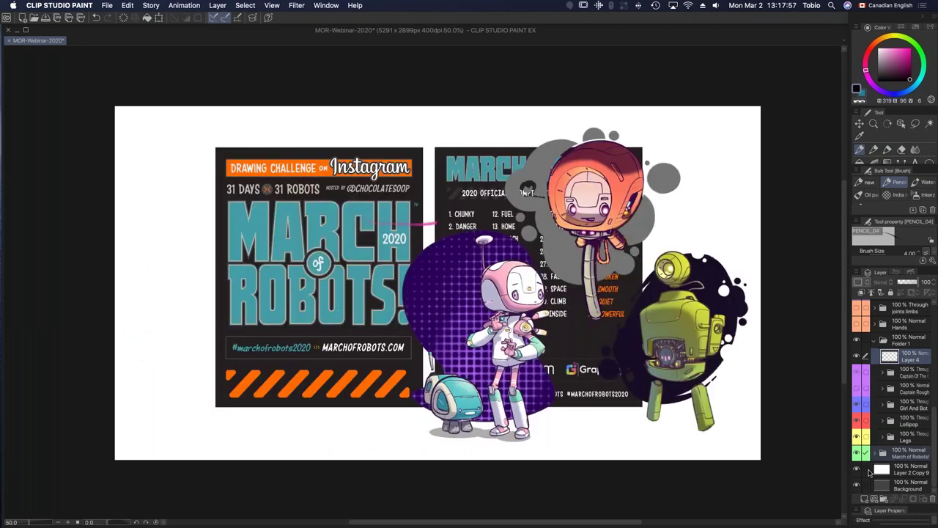
{"action": "left_click", "coordinate": [856, 469]}
{"action": "left_click", "coordinate": [856, 455]}
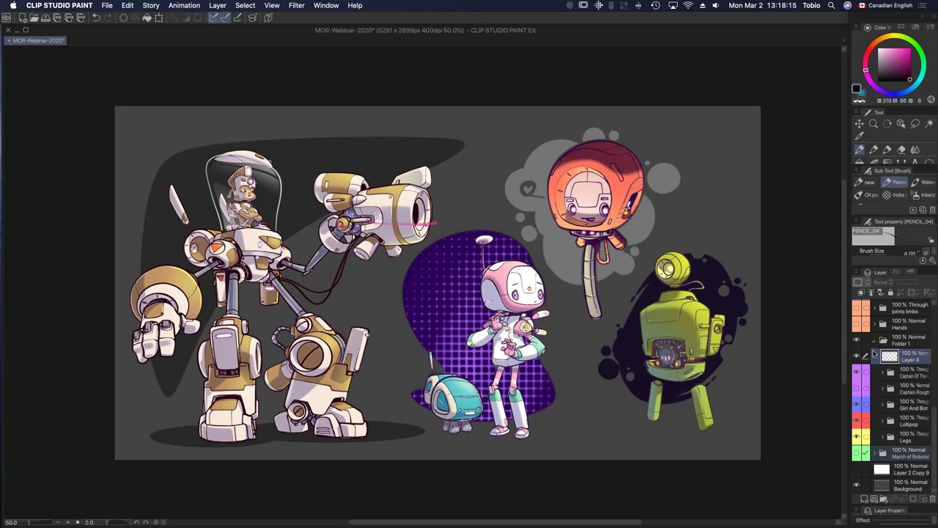
{"action": "left_click_drag", "start_coordinate": [857, 405], "coordinate": [862, 454]}
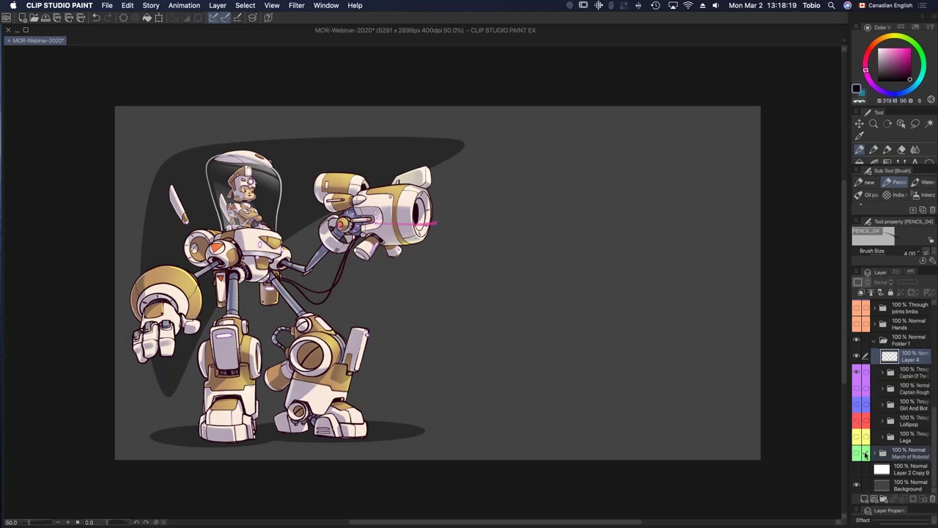
Step: Show the Captain Rough folder, hide the coloured captain folder, and expand Captain Rough's contents
{"action": "left_click", "coordinate": [857, 390]}
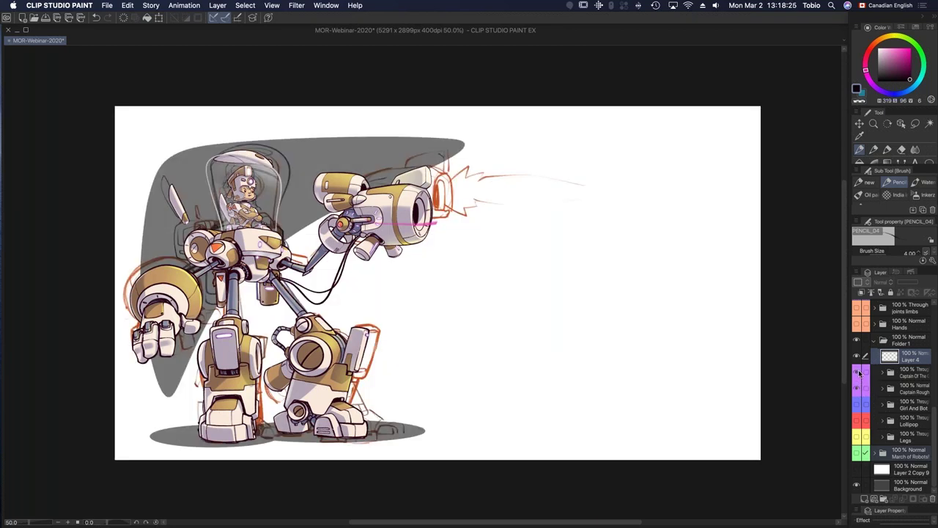
{"action": "left_click", "coordinate": [856, 370]}
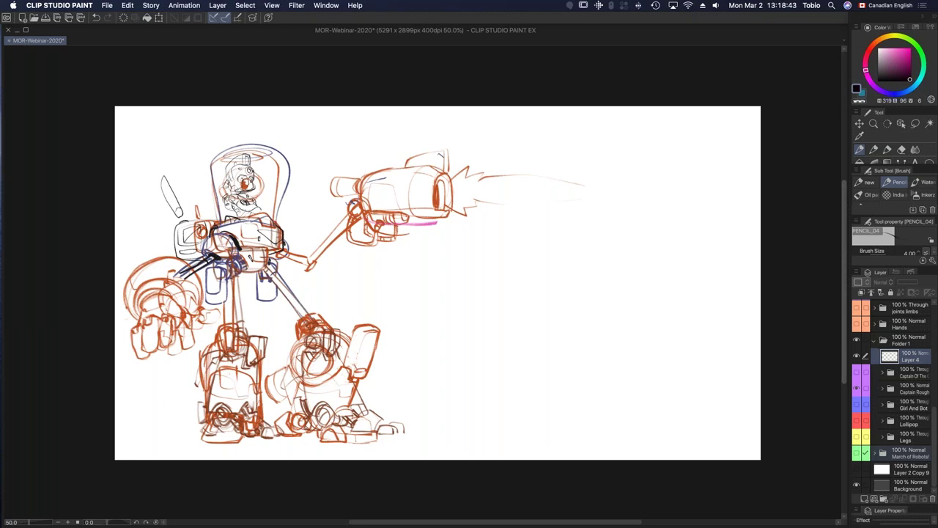
{"action": "left_click", "coordinate": [882, 389]}
Step: Hide Captain Rough, erase the pink stroke, and show and expand the finished captain robot folder
{"action": "scroll", "coordinate": [931, 421], "scroll_direction": "down", "scroll_amount": 3}
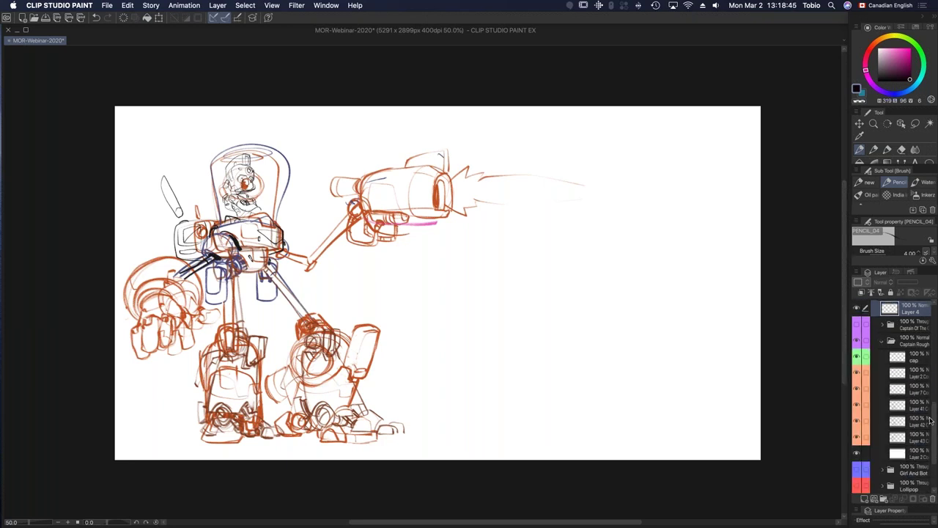
{"action": "left_click", "coordinate": [857, 341]}
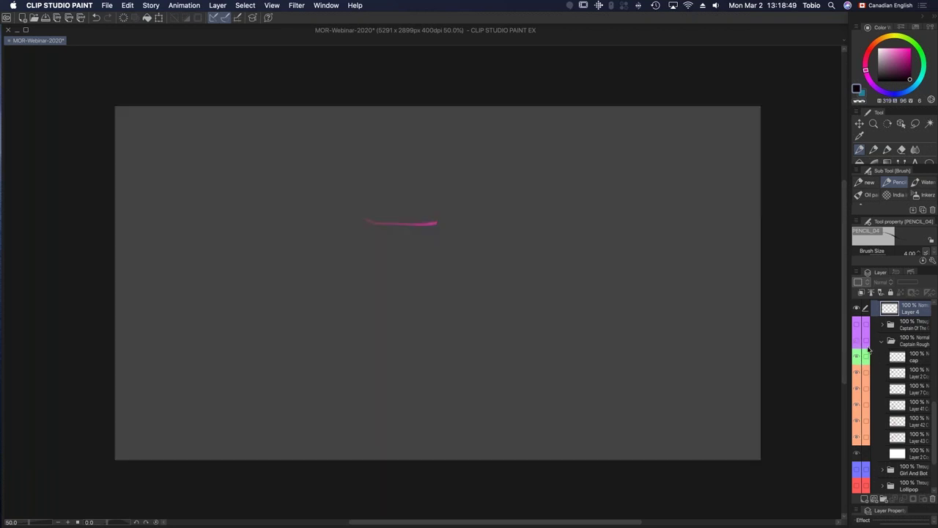
{"action": "left_click_drag", "start_coordinate": [438, 224], "coordinate": [356, 219]}
{"action": "left_click", "coordinate": [856, 323]}
{"action": "left_click", "coordinate": [881, 323]}
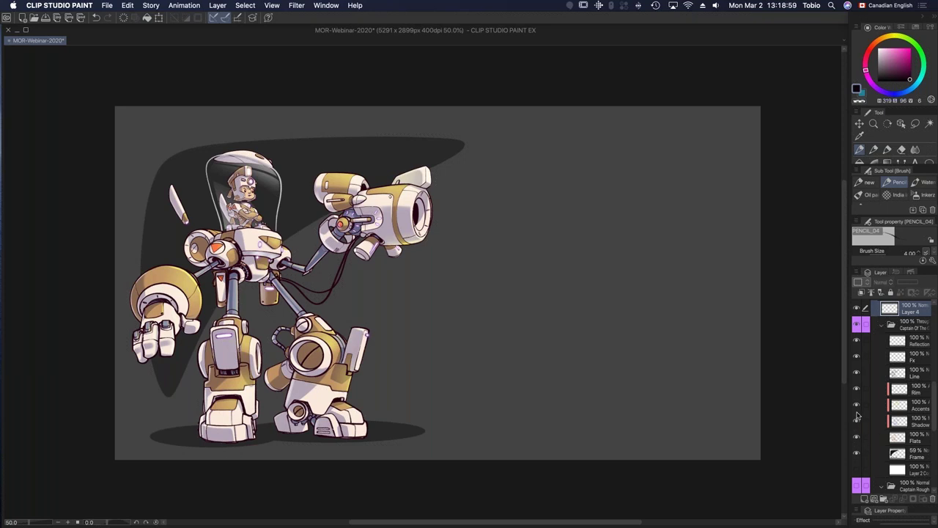
Step: Hide the captain's Reflection, Fx, Line, Rim, Accents, Shadow and Frame layers, and show the white paper
{"action": "left_click", "coordinate": [856, 341]}
{"action": "left_click", "coordinate": [856, 357]}
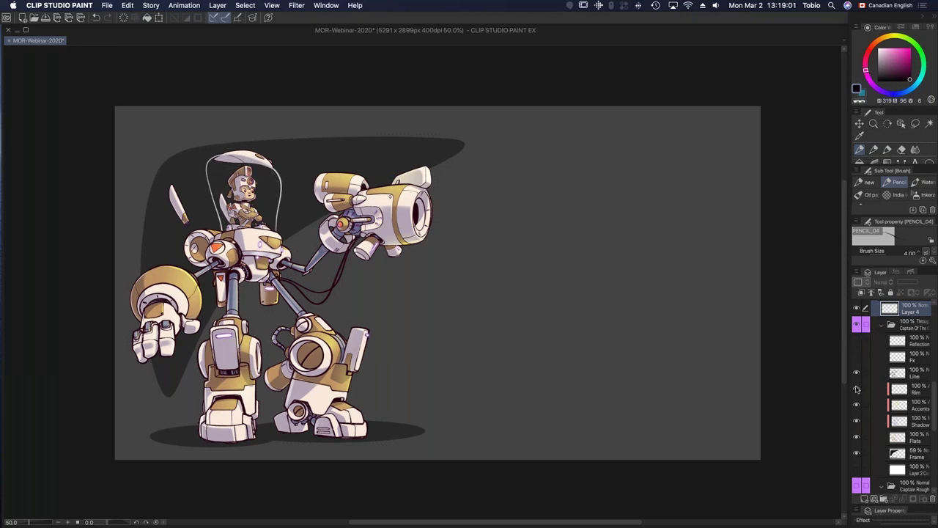
{"action": "left_click", "coordinate": [857, 389]}
{"action": "left_click", "coordinate": [857, 405]}
{"action": "left_click", "coordinate": [857, 420]}
{"action": "left_click", "coordinate": [857, 437]}
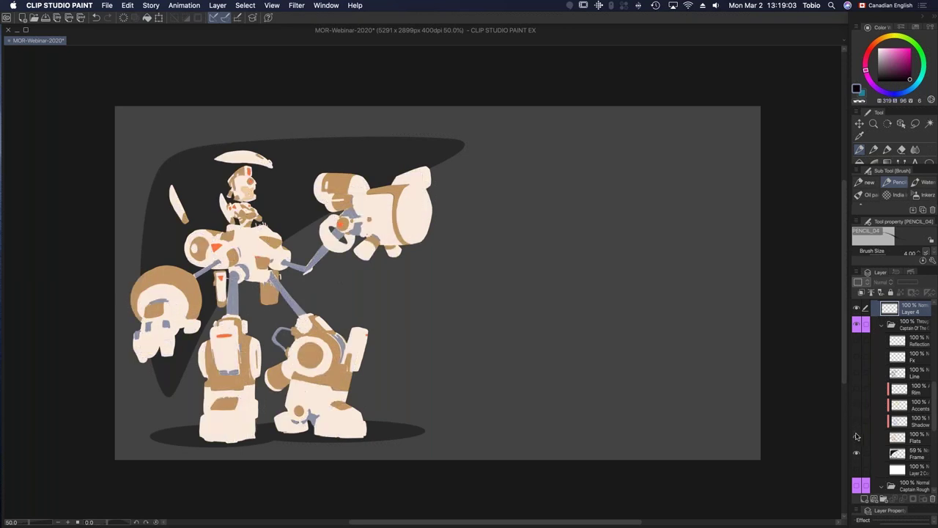
{"action": "left_click", "coordinate": [855, 453]}
{"action": "left_click", "coordinate": [858, 472]}
Step: Turn the helmet Reflection, line art and Flats colours back on over the white paper
{"action": "left_click", "coordinate": [856, 340]}
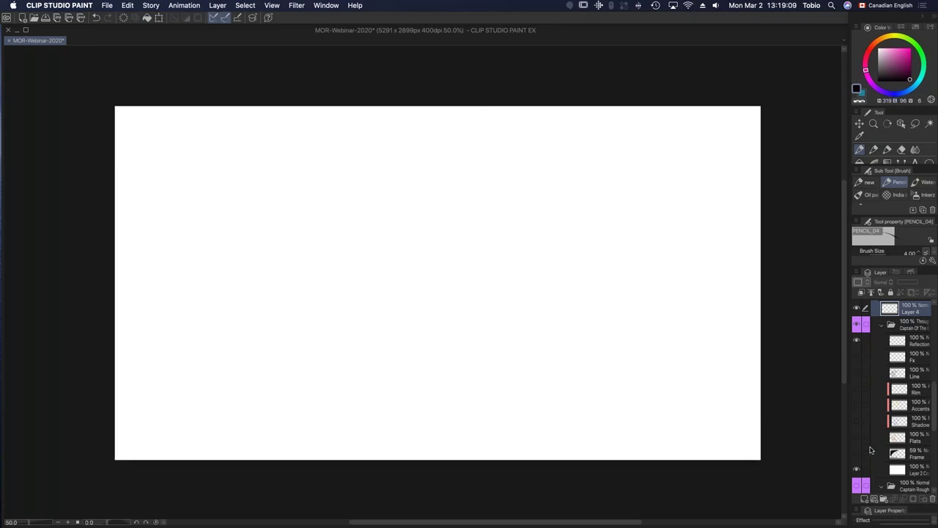
{"action": "left_click", "coordinate": [855, 437]}
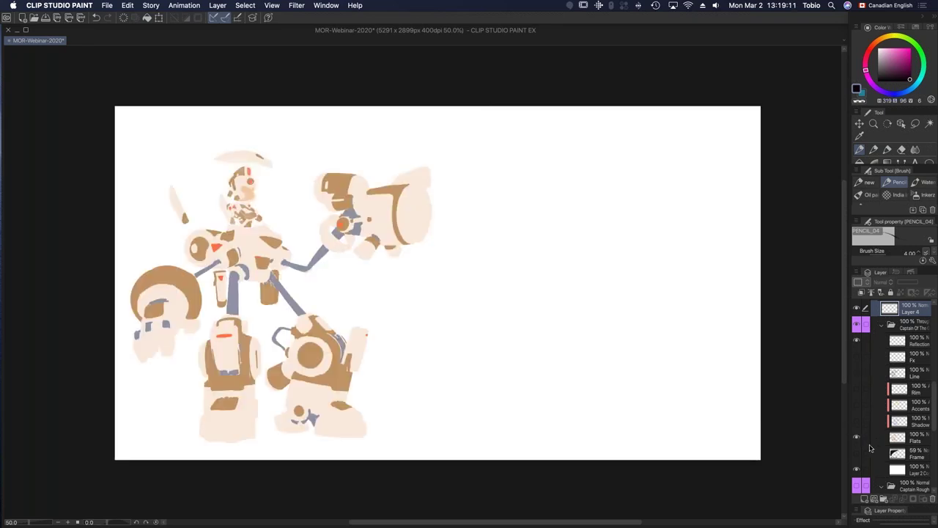
{"action": "left_click", "coordinate": [856, 438]}
{"action": "left_click", "coordinate": [856, 372]}
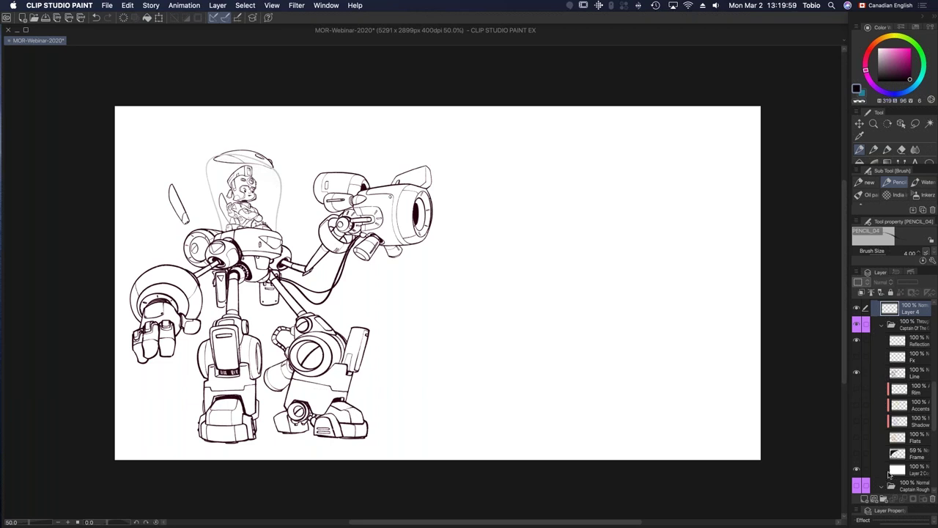
{"action": "left_click", "coordinate": [857, 438]}
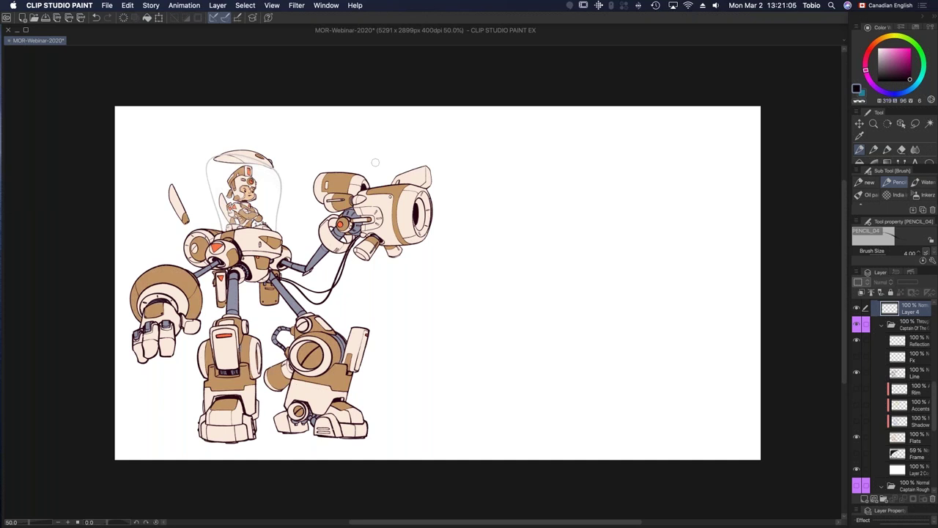
Step: Turn the Shadow layer back on for cel shading, then hide the Paper layer to show grey
{"action": "left_click", "coordinate": [858, 420]}
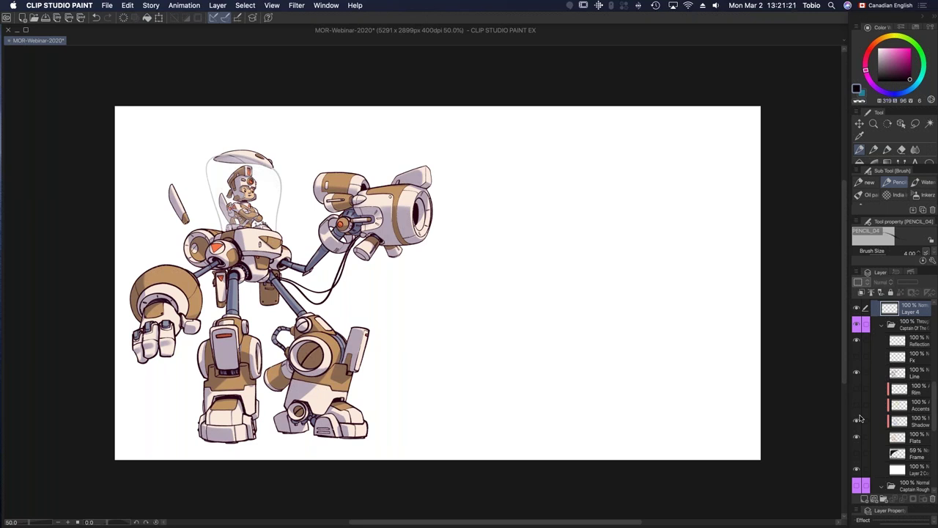
{"action": "left_click", "coordinate": [857, 469]}
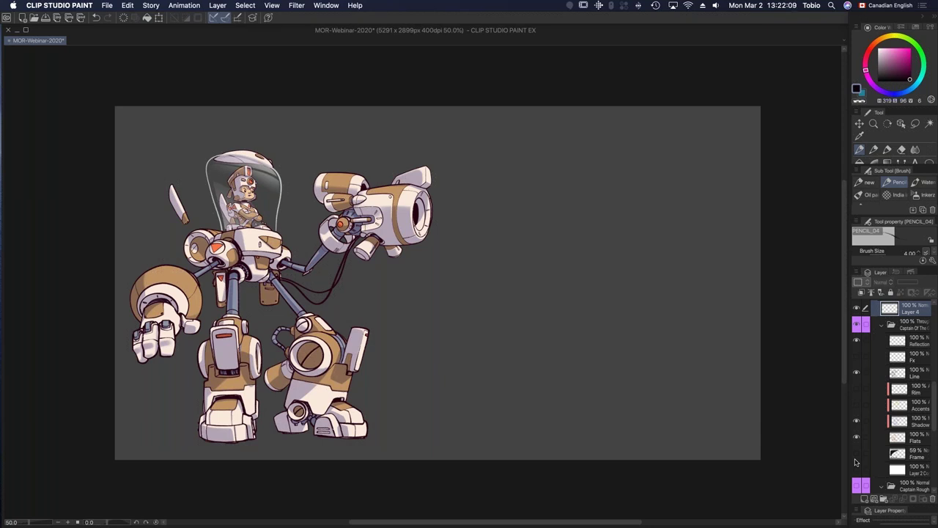
Step: Toggle the Accents layer's yellow highlights off and on to compare, leaving it visible and selected
{"action": "left_click", "coordinate": [856, 404]}
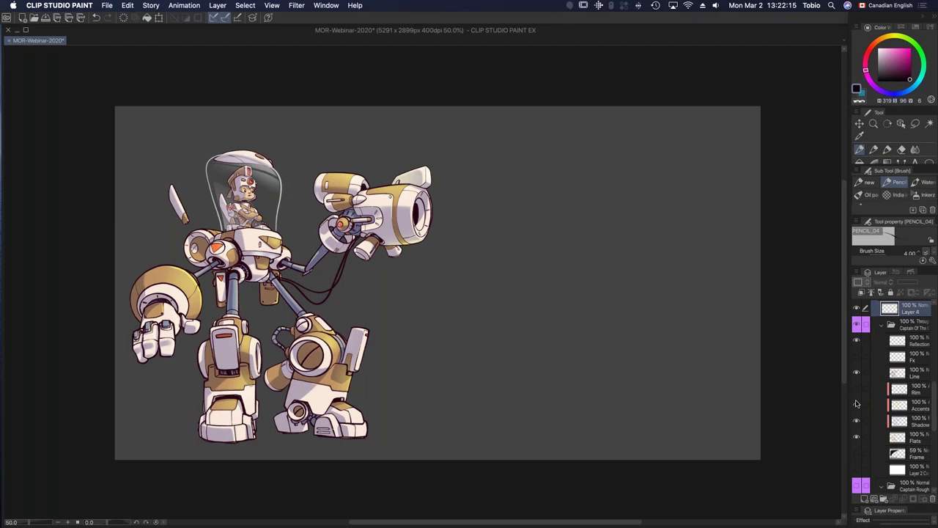
{"action": "left_click", "coordinate": [858, 407]}
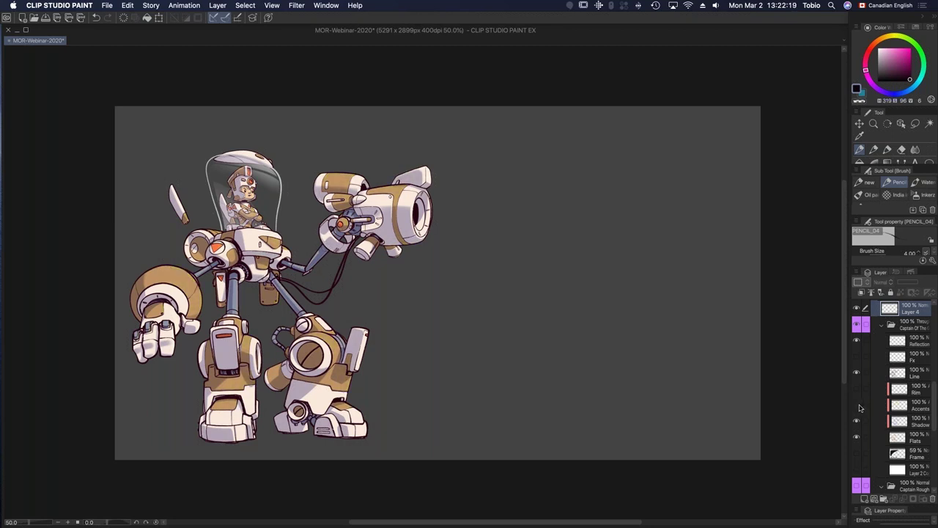
{"action": "left_click", "coordinate": [857, 406]}
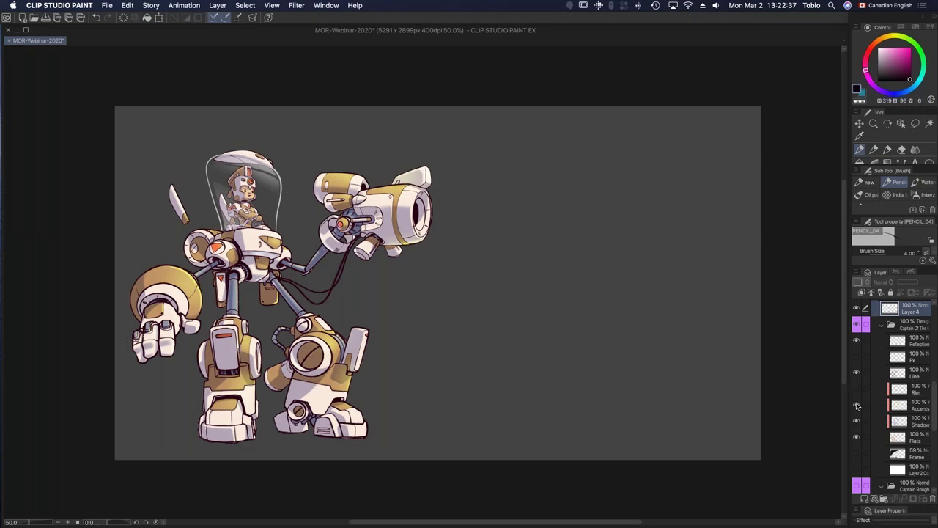
{"action": "left_click", "coordinate": [918, 405]}
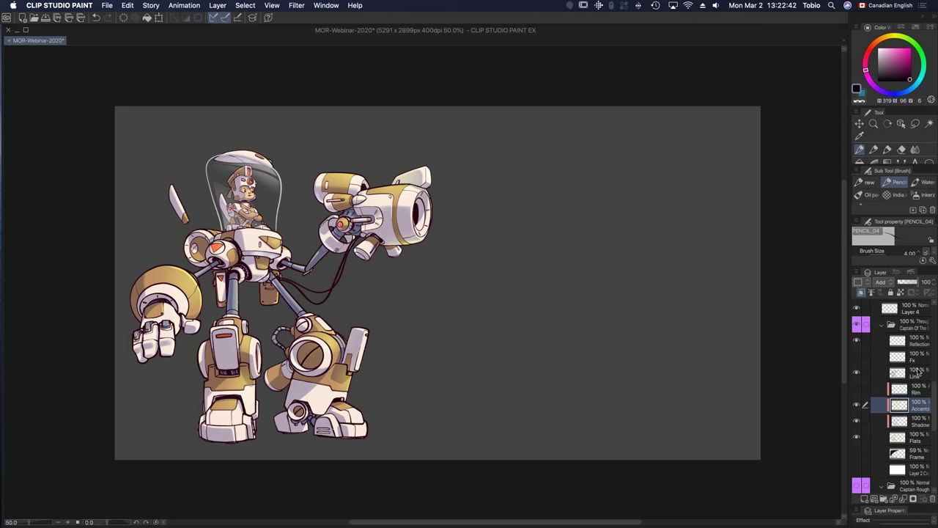
Step: Set the Accents layer's blending mode to Add (Glow) in the Layer palette
{"action": "left_click", "coordinate": [891, 283]}
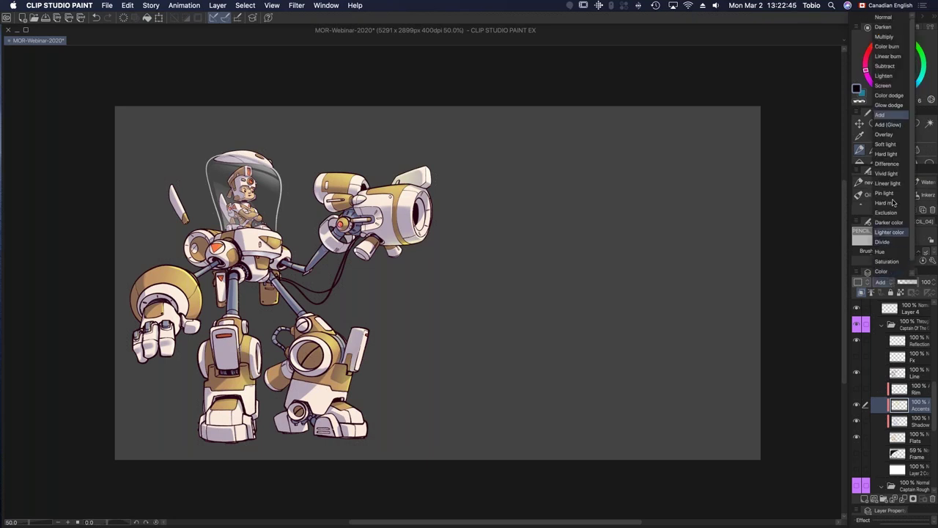
{"action": "left_click", "coordinate": [888, 125]}
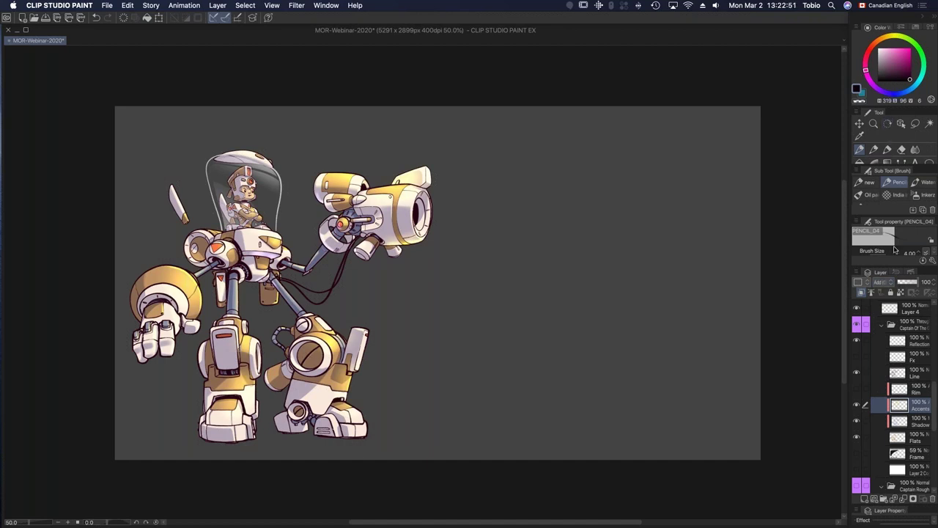
{"action": "left_click", "coordinate": [891, 283]}
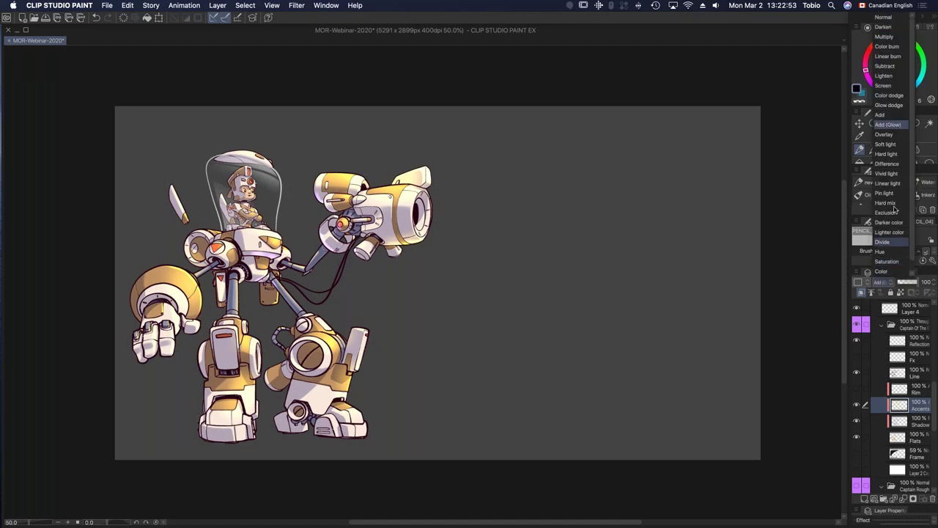
{"action": "left_click", "coordinate": [893, 123]}
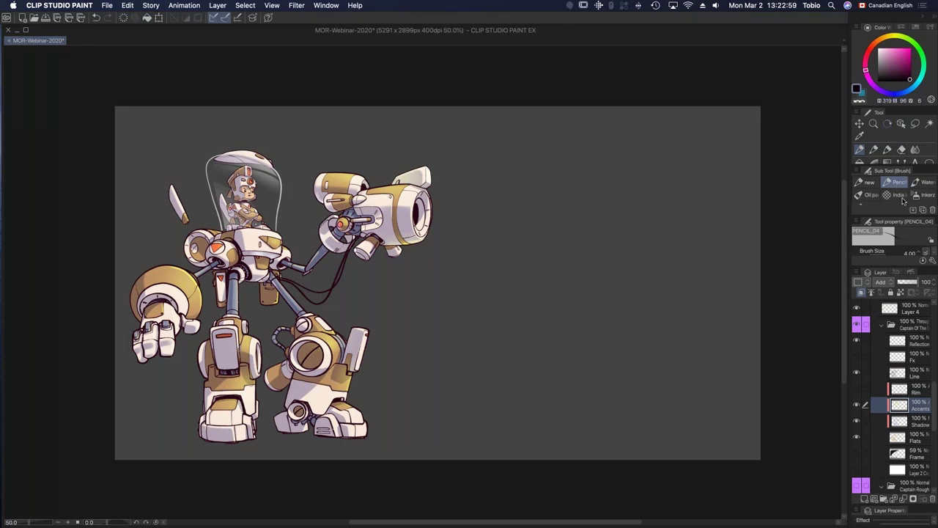
{"action": "left_click", "coordinate": [893, 283]}
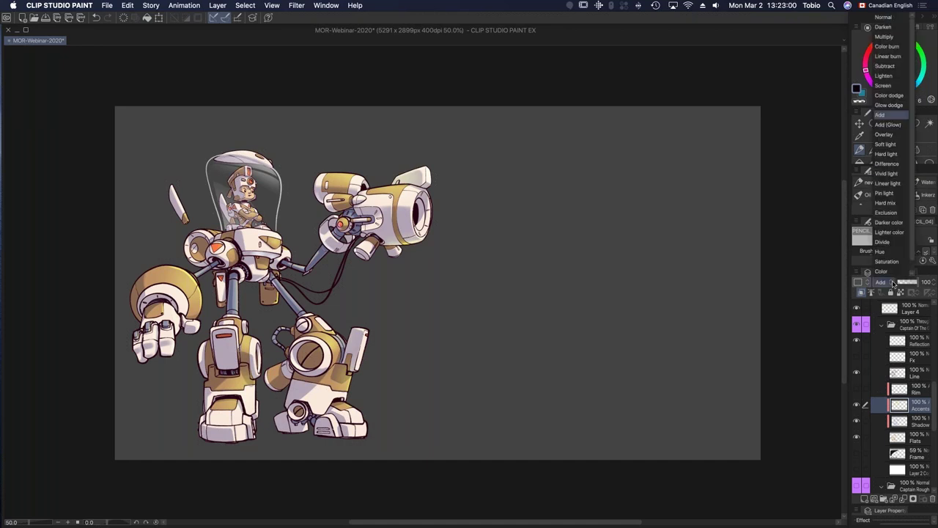
{"action": "left_click", "coordinate": [889, 125]}
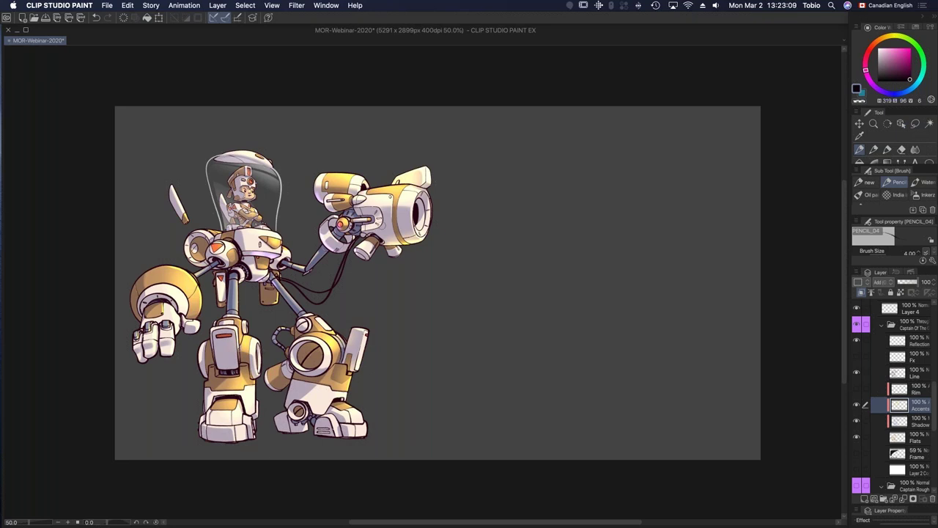
Step: Toggle the Rim layer's highlights on the arm, leg and strut, leaving them visible
{"action": "left_click", "coordinate": [858, 390]}
{"action": "left_click", "coordinate": [857, 390]}
{"action": "left_click", "coordinate": [856, 389]}
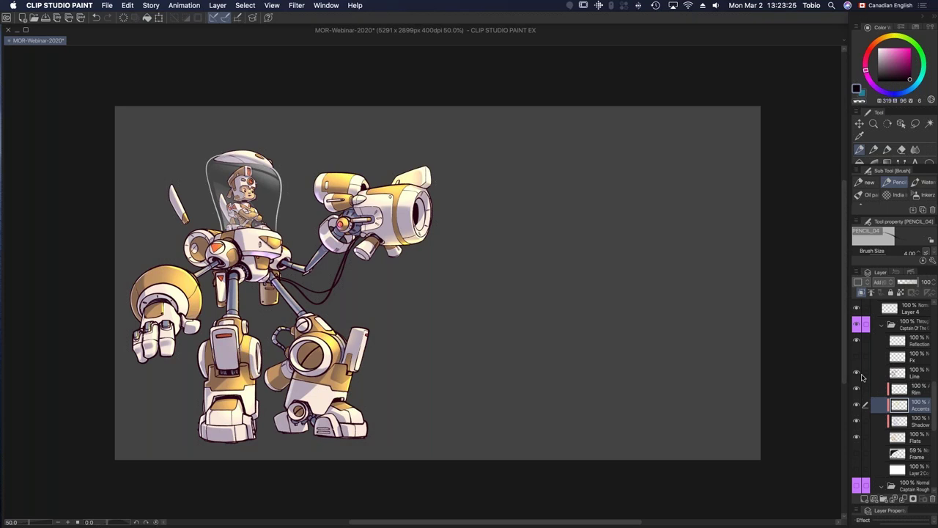
{"action": "left_click", "coordinate": [855, 390]}
{"action": "left_click", "coordinate": [855, 390]}
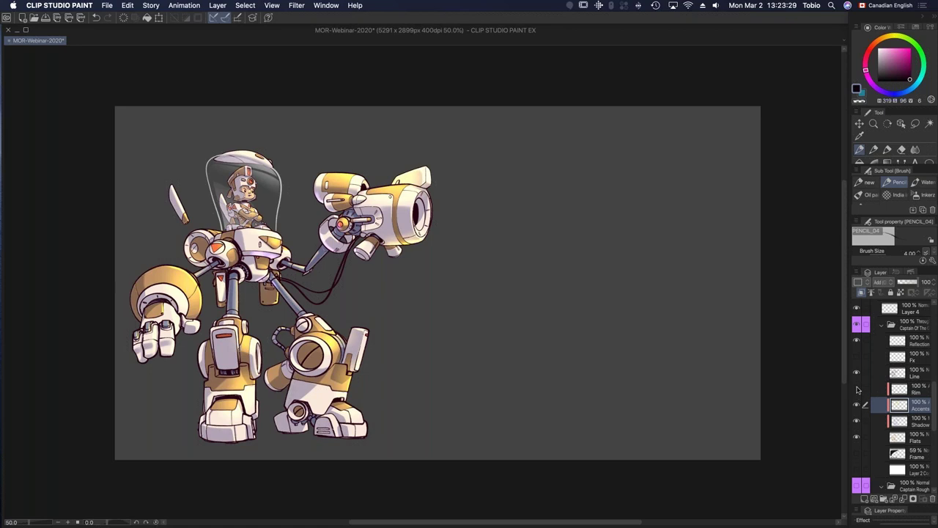
{"action": "left_click", "coordinate": [856, 390]}
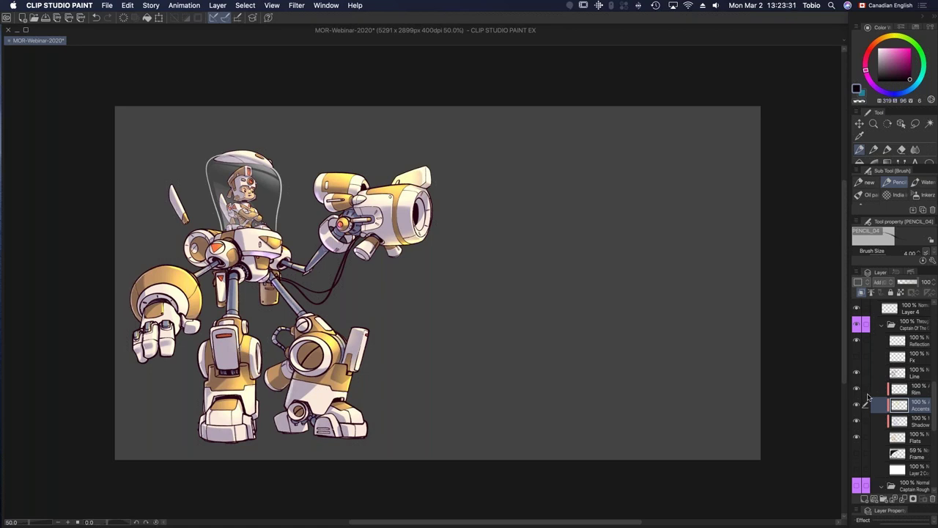
Step: Compare the Fx layer's leg and gun glow, then show the Frame layer's backdrop shadow
{"action": "left_click", "coordinate": [856, 357]}
{"action": "left_click", "coordinate": [857, 357]}
{"action": "left_click", "coordinate": [858, 358]}
{"action": "left_click", "coordinate": [857, 357]}
{"action": "left_click", "coordinate": [857, 357]}
{"action": "left_click", "coordinate": [856, 452]}
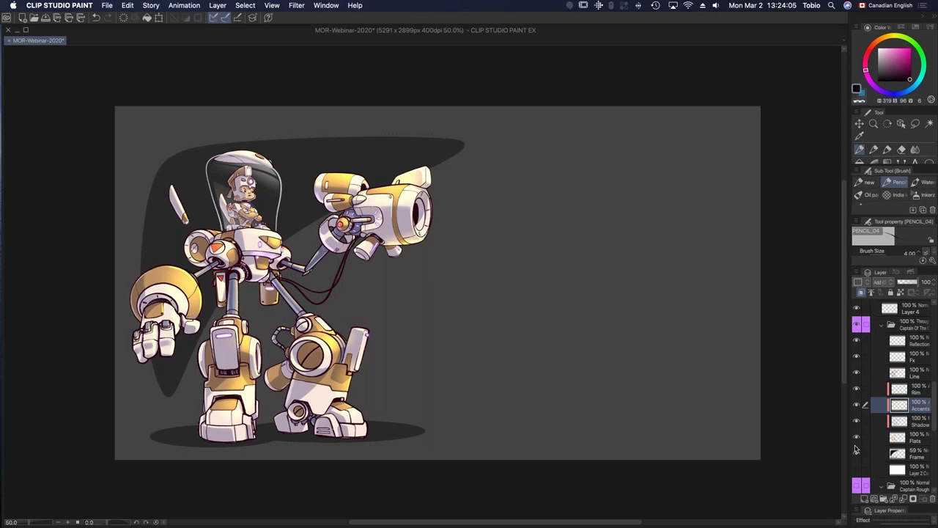
{"action": "left_click", "coordinate": [880, 321]}
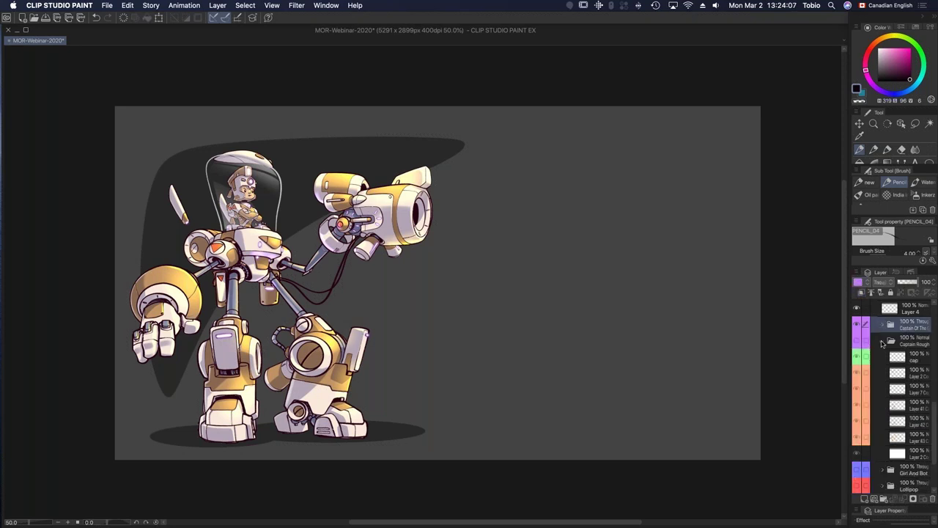
Step: Collapse the Captain Rough folder and show the Girl And Bot folder's pink girl and teal bot
{"action": "left_click", "coordinate": [881, 340]}
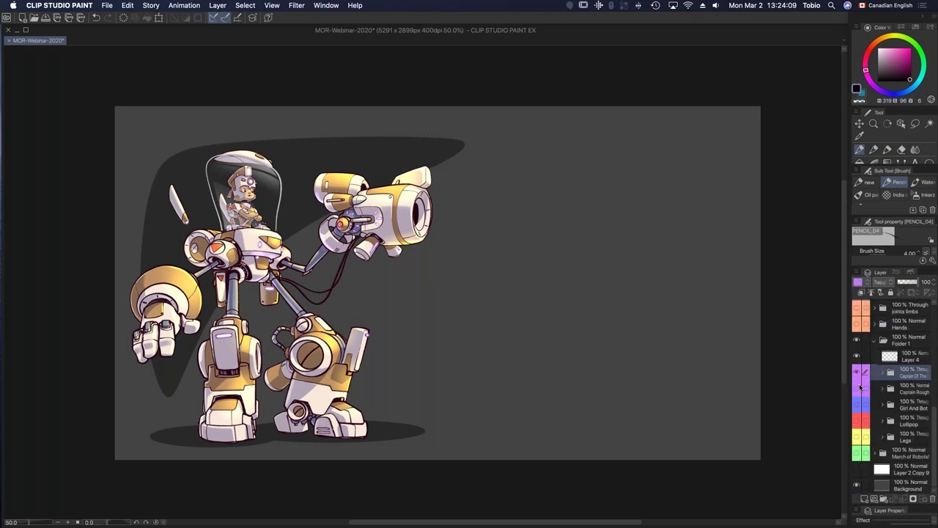
{"action": "left_click", "coordinate": [857, 395]}
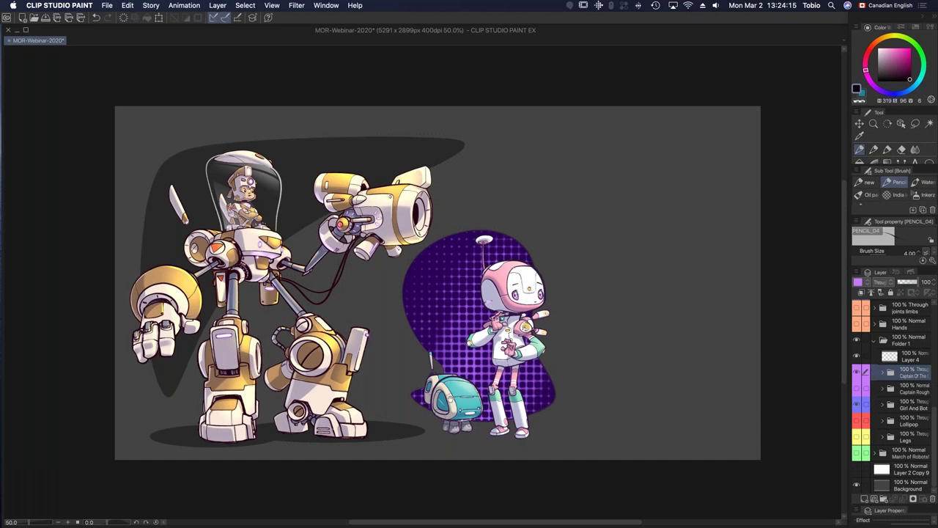
{"action": "scroll", "coordinate": [449, 398], "scroll_direction": "right", "scroll_amount": 3}
{"action": "scroll", "coordinate": [449, 398], "scroll_direction": "up", "scroll_amount": 1}
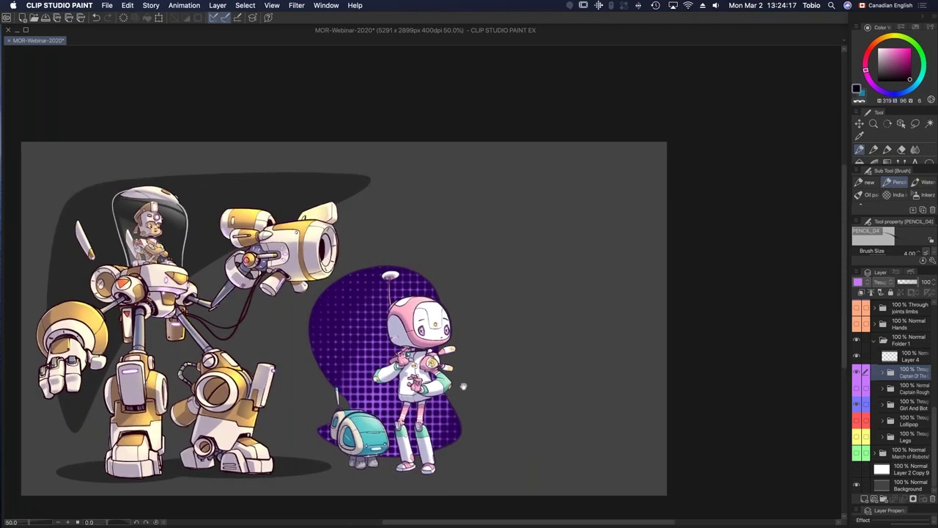
{"action": "scroll", "coordinate": [463, 386], "scroll_direction": "down", "scroll_amount": 1}
{"action": "scroll", "coordinate": [463, 386], "scroll_direction": "left", "scroll_amount": 1}
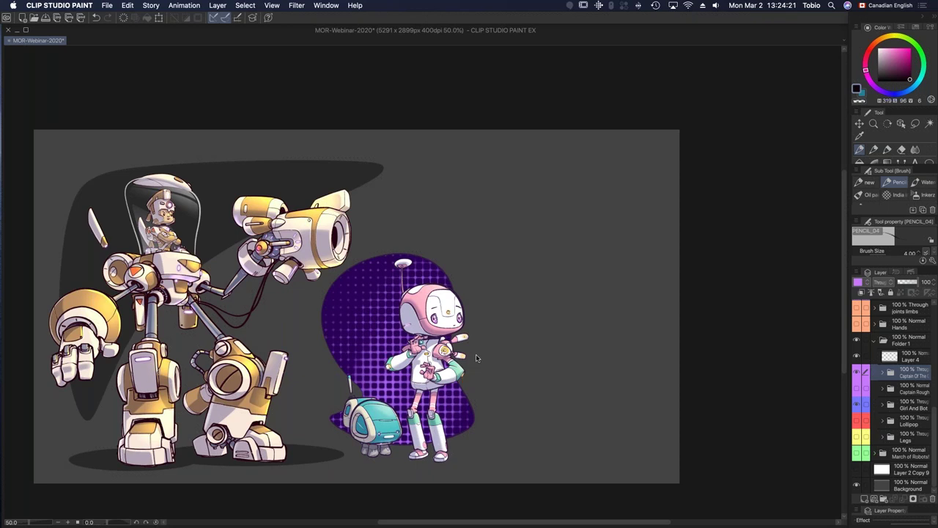
Step: Zoom from 50% to 66.7% and pan to frame both characters, then select Layer 4
{"action": "scroll", "coordinate": [476, 358], "scroll_direction": "up", "scroll_amount": 1}
{"action": "left_click_drag", "start_coordinate": [480, 366], "coordinate": [503, 344]}
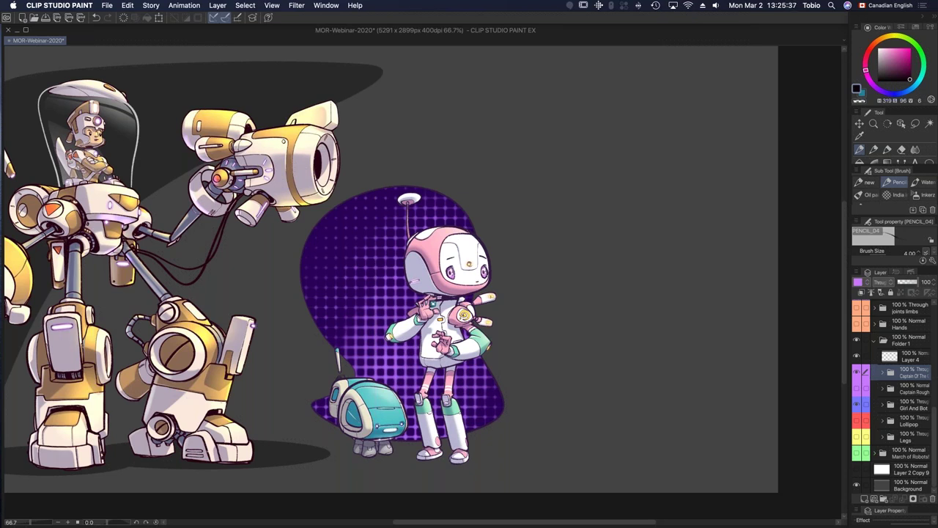
{"action": "left_click", "coordinate": [911, 354]}
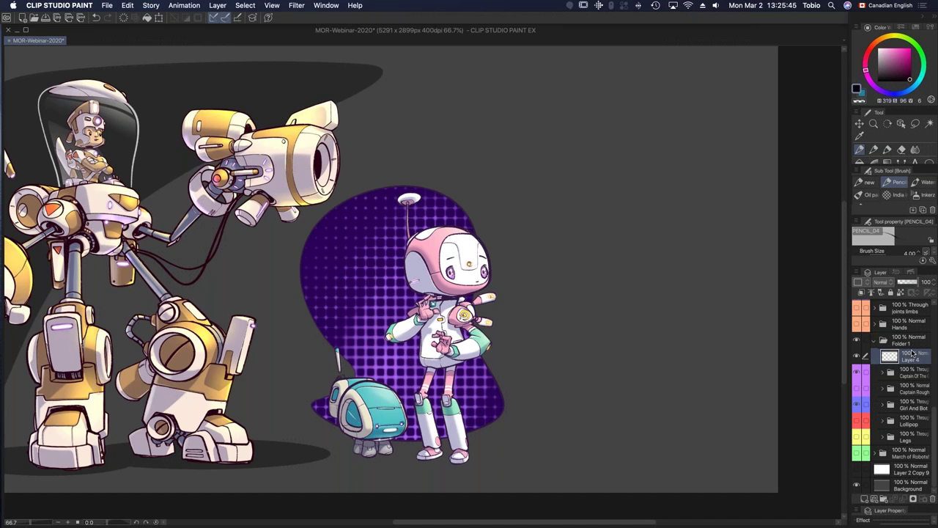
Step: Zoom to 100% on the girl and her bot and expand the Girl And Bot folder
{"action": "key", "text": "super+alt+0"}
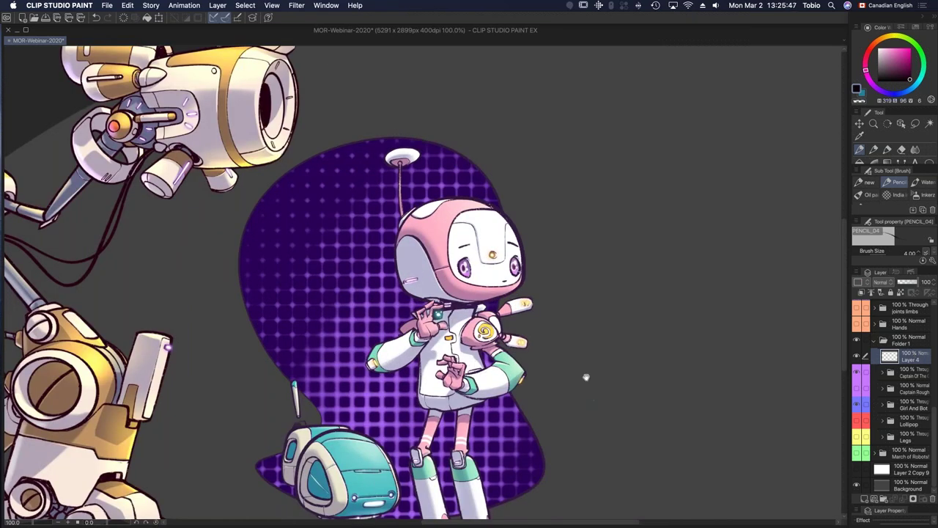
{"action": "scroll", "coordinate": [586, 377], "scroll_direction": "down", "scroll_amount": 3}
{"action": "scroll", "coordinate": [579, 362], "scroll_direction": "down", "scroll_amount": 1}
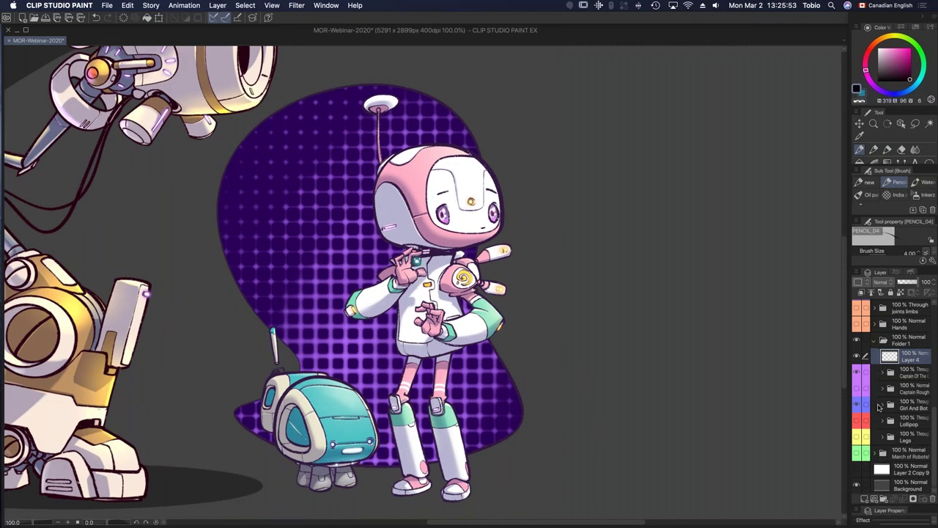
{"action": "left_click", "coordinate": [883, 405]}
{"action": "scroll", "coordinate": [927, 432], "scroll_direction": "down", "scroll_amount": 3}
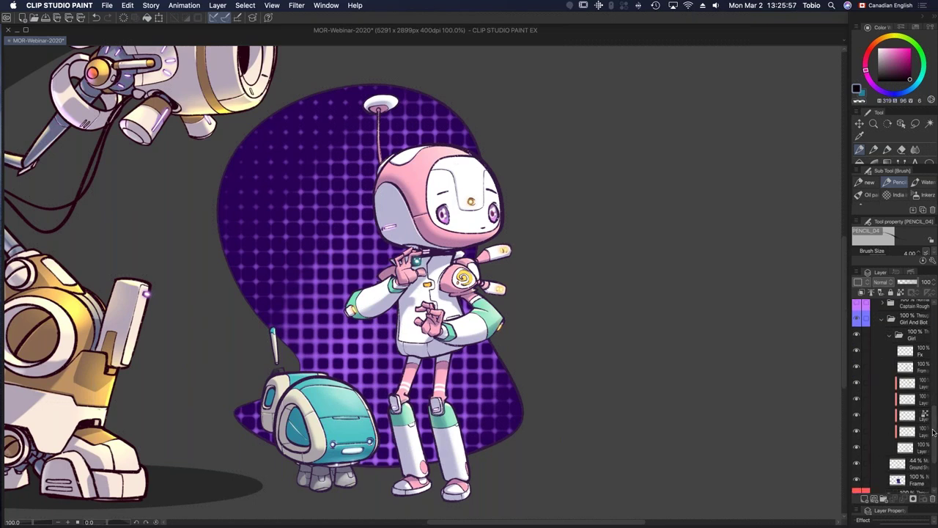
Step: Hide the girl and bot's Frame backdrop, Fx glow, line art, shading and fill layers
{"action": "scroll", "coordinate": [934, 436], "scroll_direction": "down", "scroll_amount": 1}
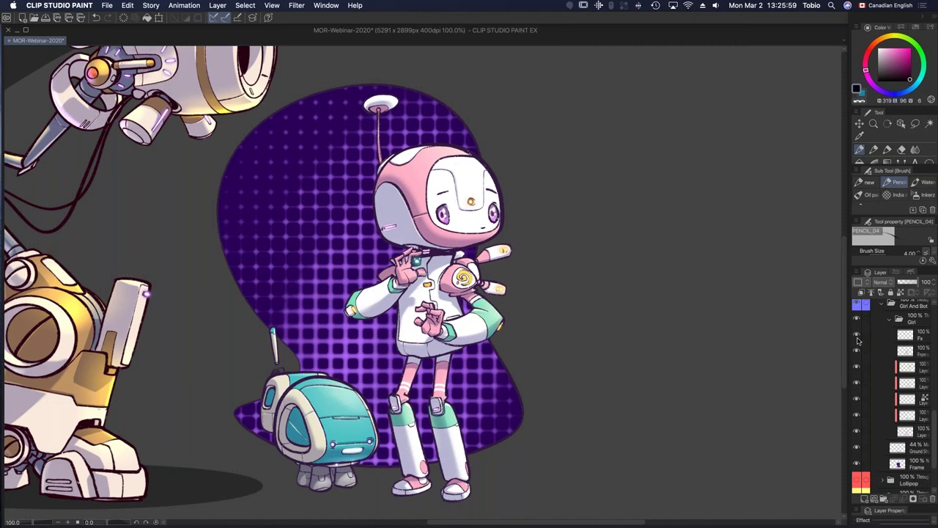
{"action": "left_click", "coordinate": [863, 465]}
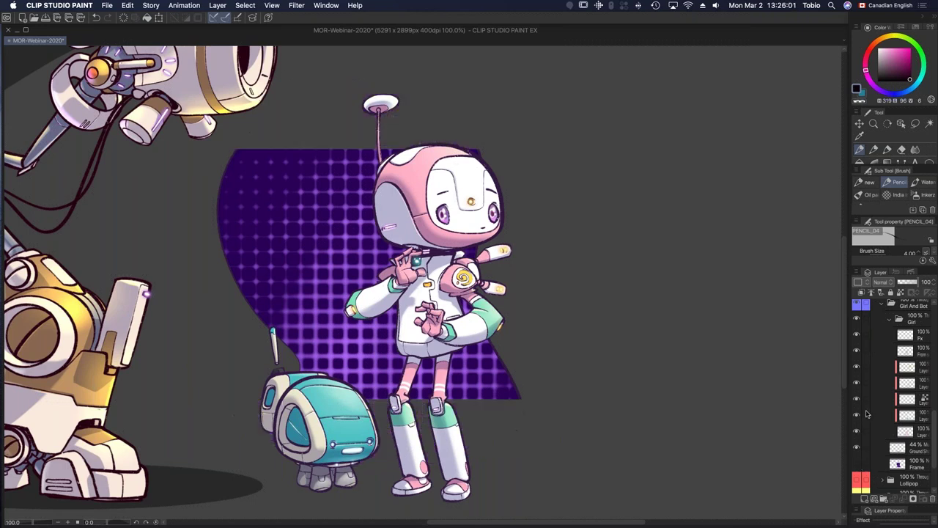
{"action": "left_click", "coordinate": [857, 335]}
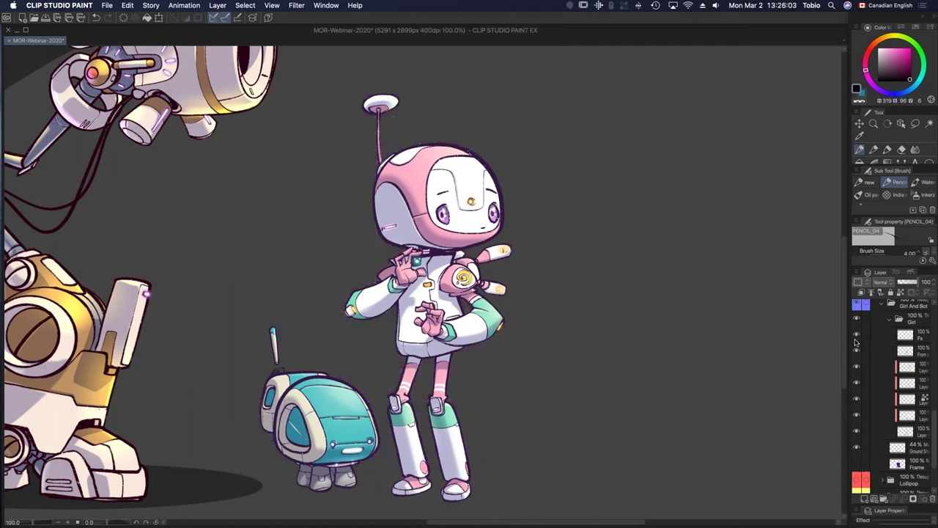
{"action": "left_click", "coordinate": [857, 351]}
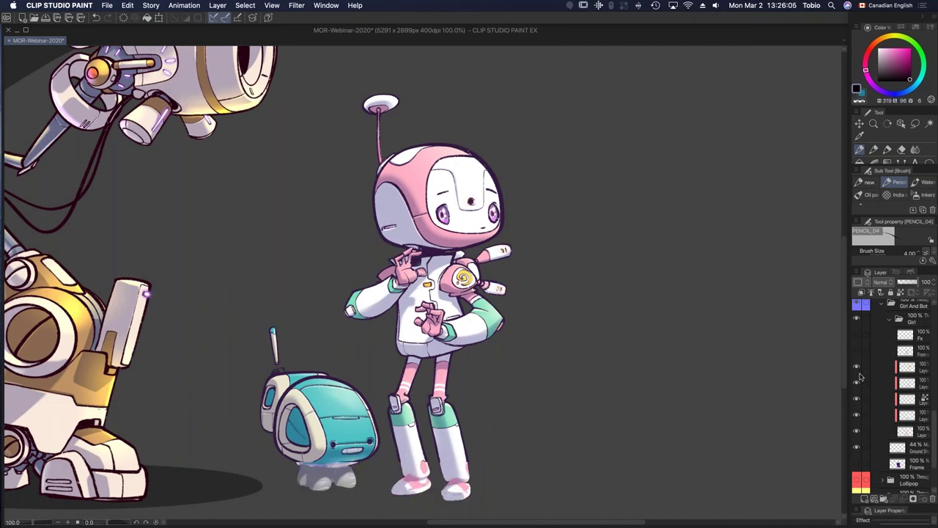
{"action": "left_click", "coordinate": [856, 366]}
{"action": "left_click", "coordinate": [857, 383]}
{"action": "left_click", "coordinate": [857, 398]}
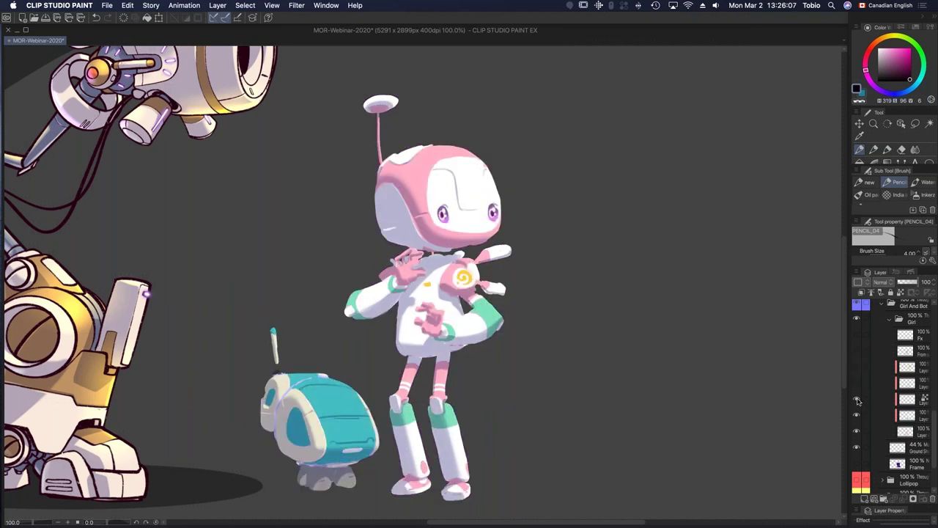
{"action": "left_click", "coordinate": [857, 430]}
{"action": "left_click", "coordinate": [857, 414]}
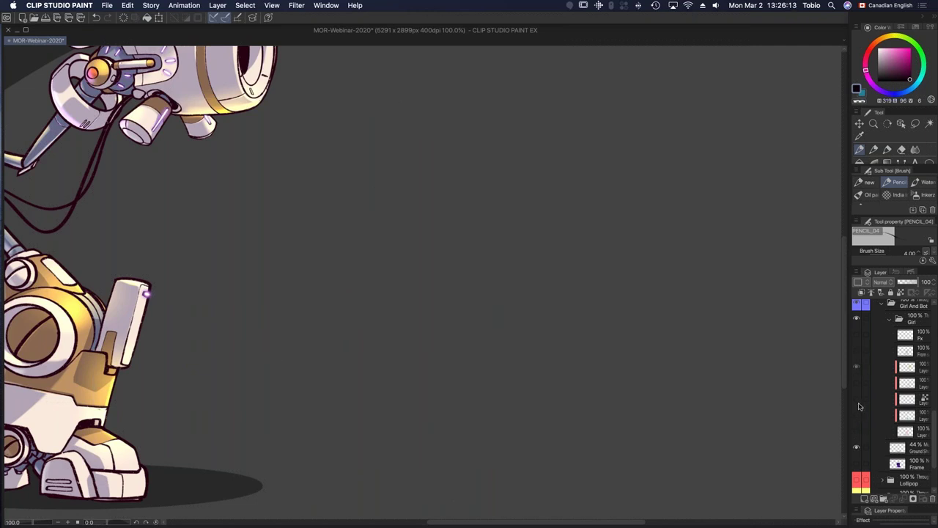
Step: Switch the fill, colour detail, eye and shading layers back on, toggling the line art
{"action": "left_click", "coordinate": [856, 429]}
{"action": "left_click", "coordinate": [856, 428]}
{"action": "left_click", "coordinate": [856, 424]}
{"action": "left_click", "coordinate": [856, 416]}
{"action": "left_click", "coordinate": [856, 400]}
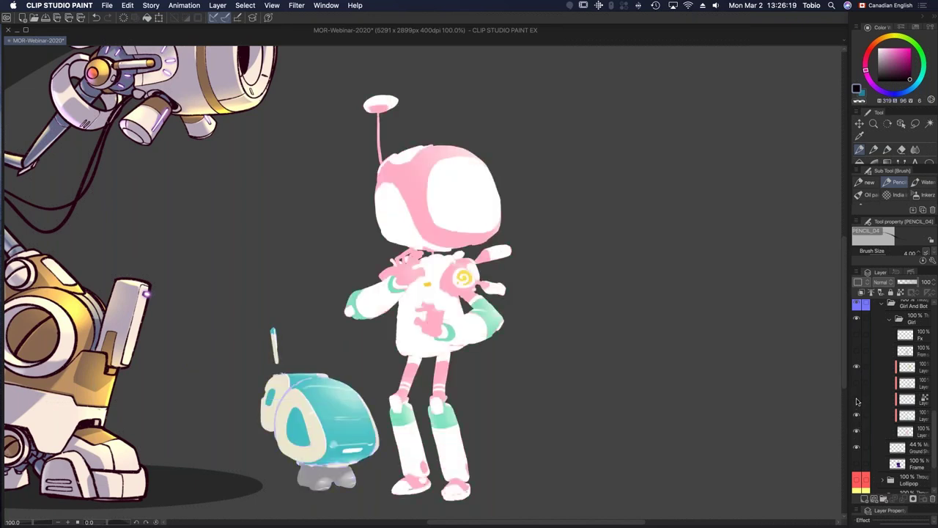
{"action": "left_click", "coordinate": [859, 384]}
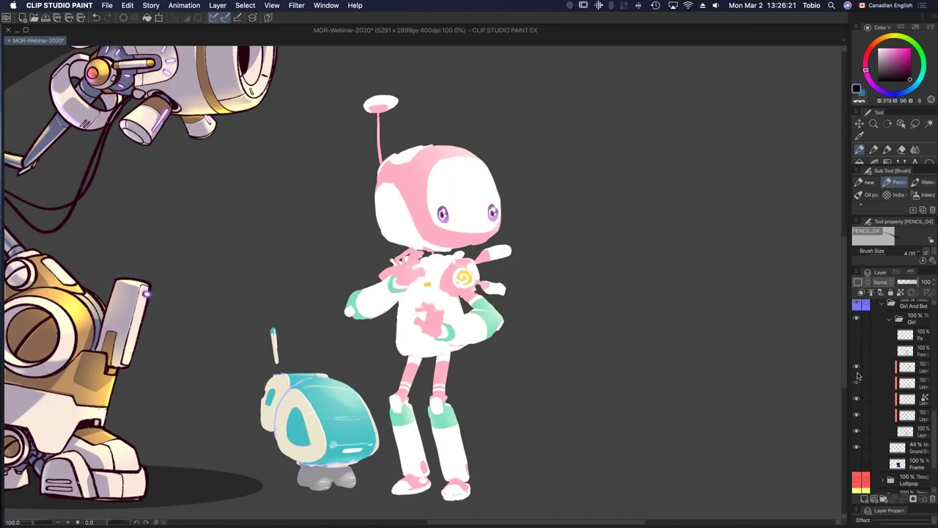
{"action": "left_click", "coordinate": [856, 378]}
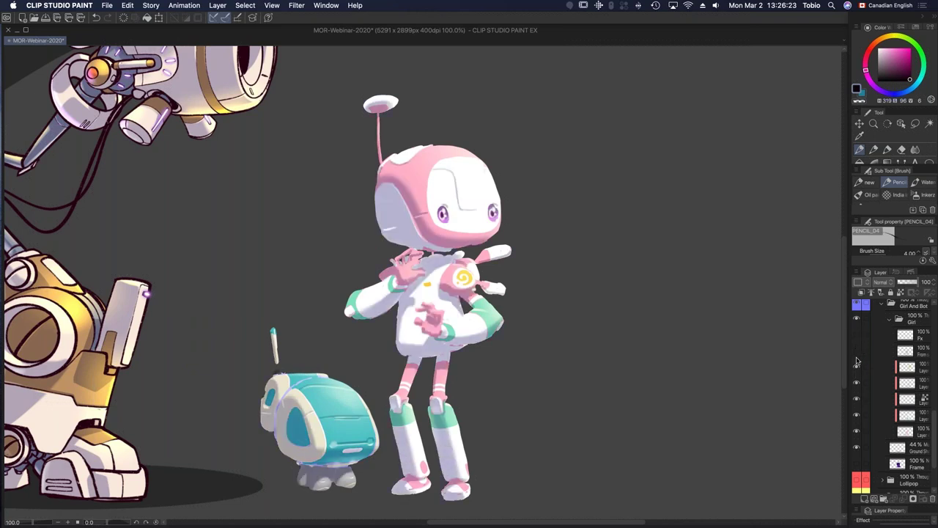
{"action": "left_click", "coordinate": [856, 351]}
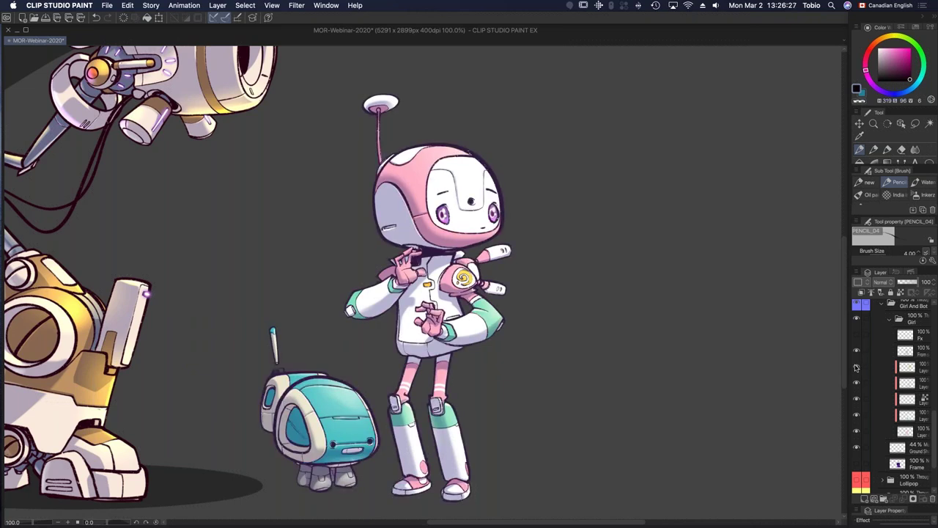
{"action": "left_click", "coordinate": [857, 352]}
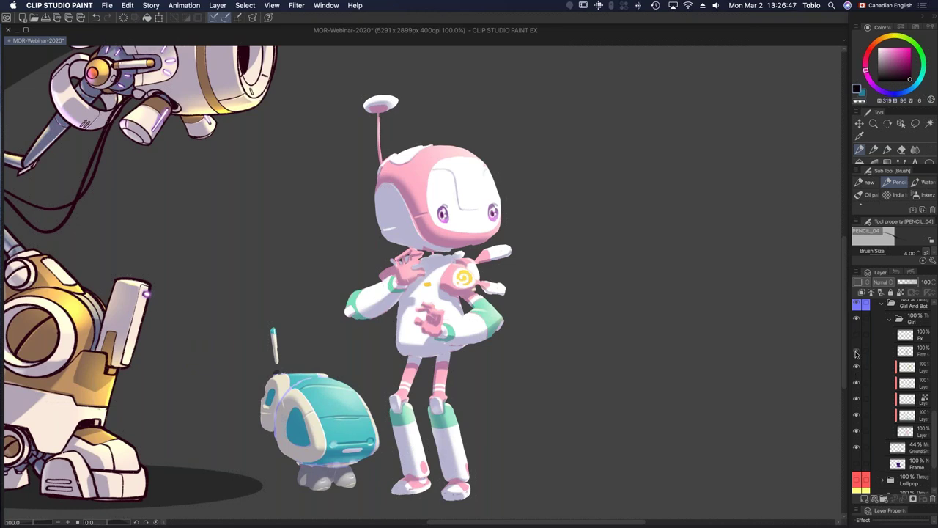
Step: Show the girl and bot's line art, Fx glow and purple dotted Frame backdrop again
{"action": "left_click", "coordinate": [856, 351]}
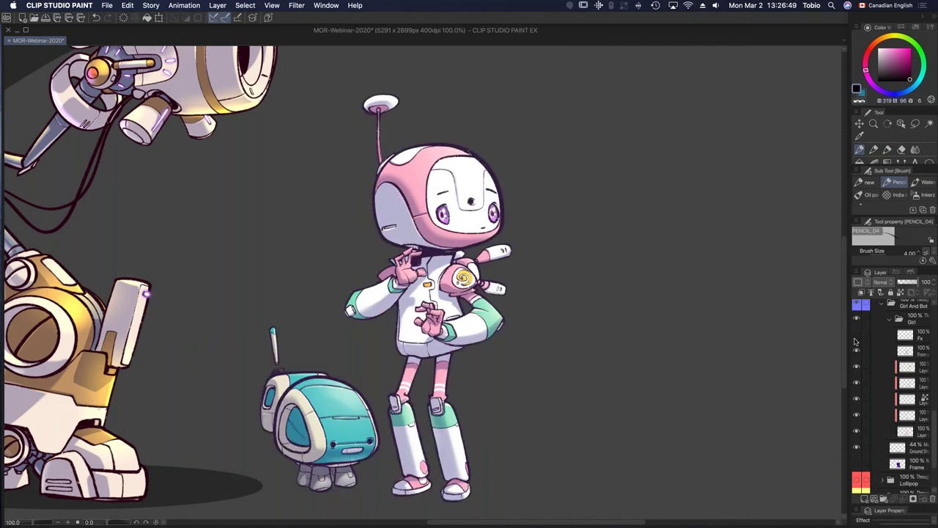
{"action": "left_click", "coordinate": [855, 336]}
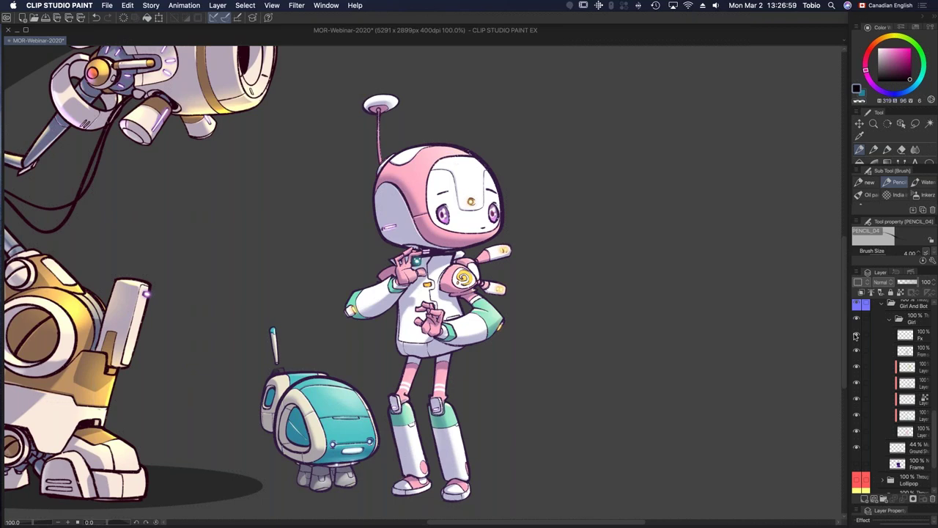
{"action": "left_click", "coordinate": [857, 463]}
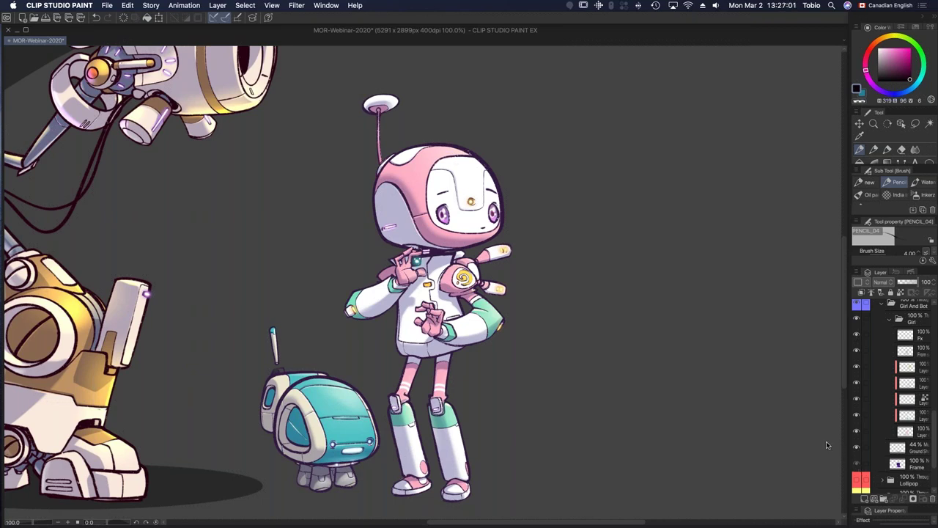
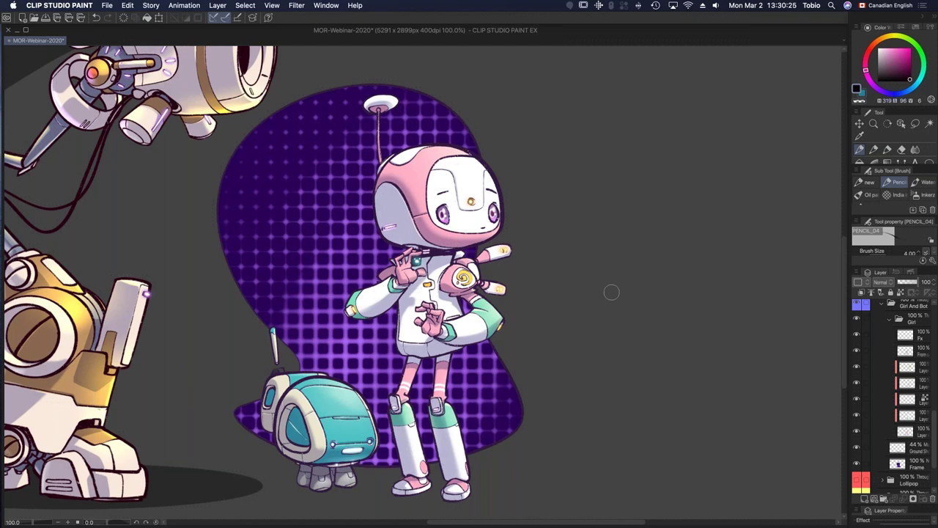
Step: Draw two test pencil strokes across the green and orange robots, then undo them
{"action": "mouse_move", "coordinate": [888, 513]}
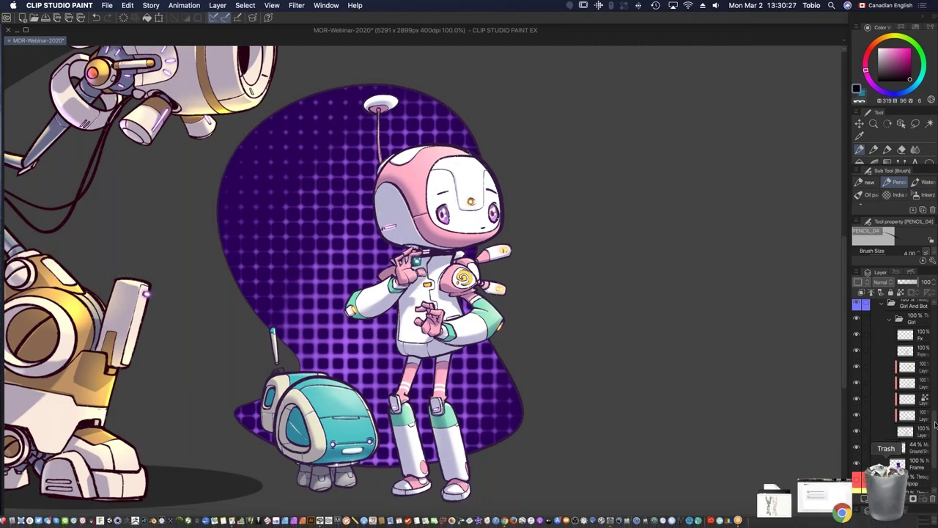
{"action": "scroll", "coordinate": [890, 352], "scroll_direction": "down", "scroll_amount": 5}
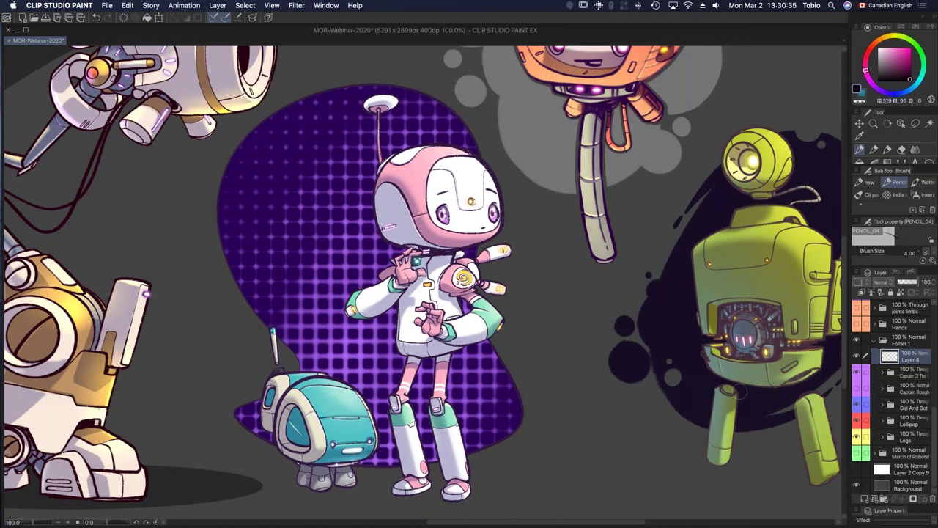
{"action": "scroll", "coordinate": [760, 376], "scroll_direction": "right", "scroll_amount": 5}
{"action": "scroll", "coordinate": [761, 376], "scroll_direction": "up", "scroll_amount": 3}
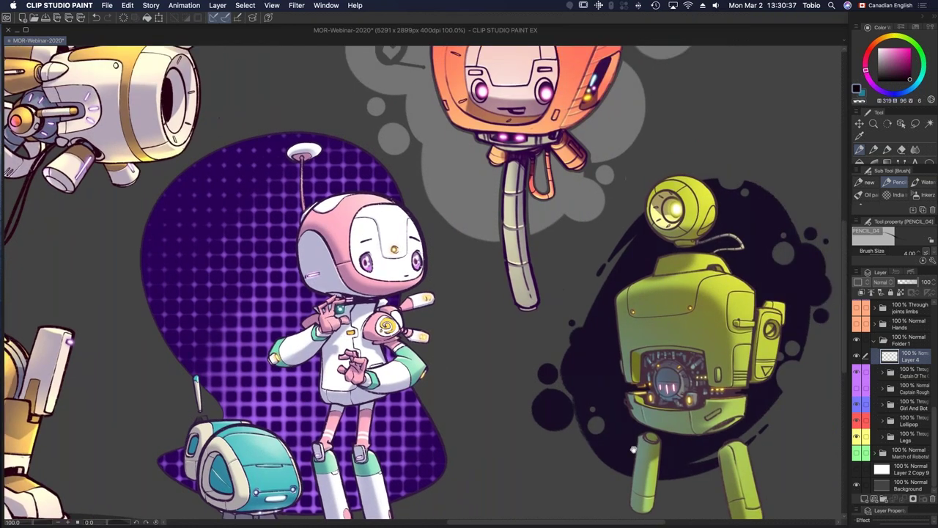
{"action": "scroll", "coordinate": [615, 456], "scroll_direction": "right", "scroll_amount": 3}
{"action": "scroll", "coordinate": [615, 457], "scroll_direction": "up", "scroll_amount": 1}
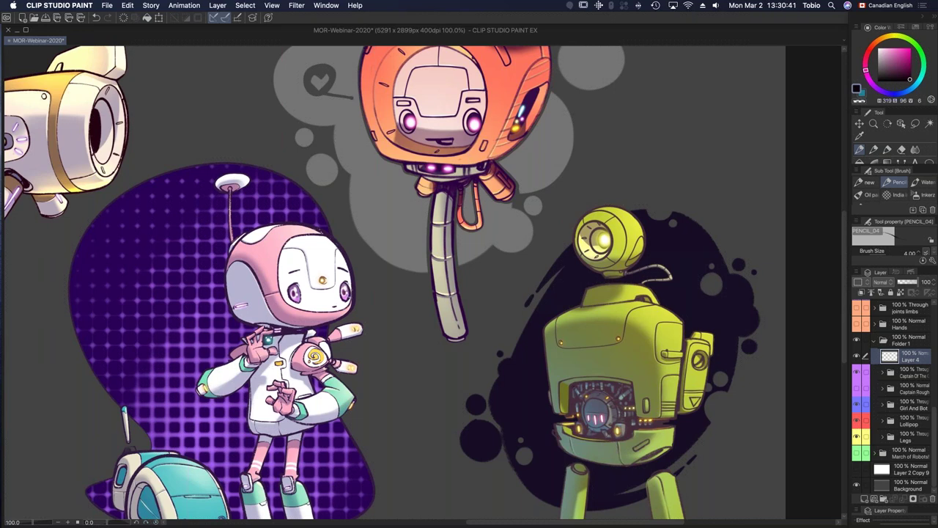
{"action": "scroll", "coordinate": [608, 443], "scroll_direction": "up", "scroll_amount": 2}
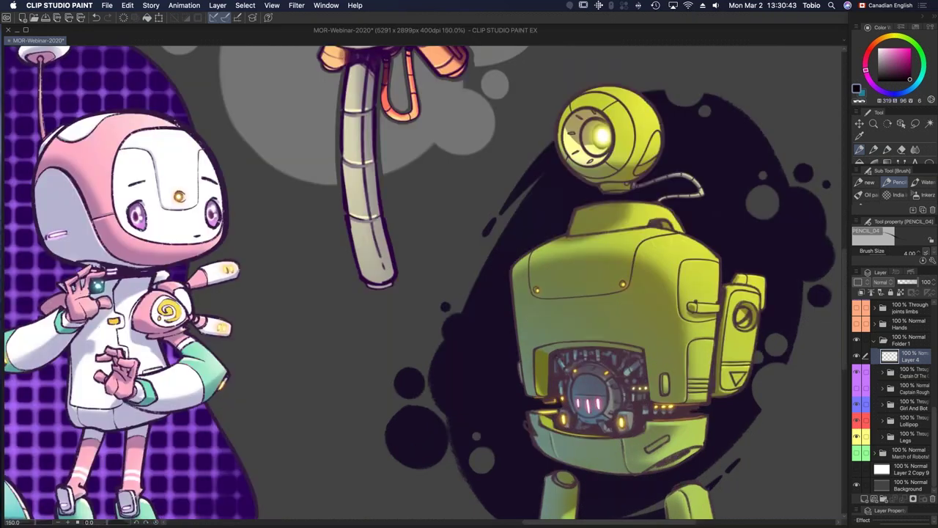
{"action": "scroll", "coordinate": [608, 440], "scroll_direction": "down", "scroll_amount": 3}
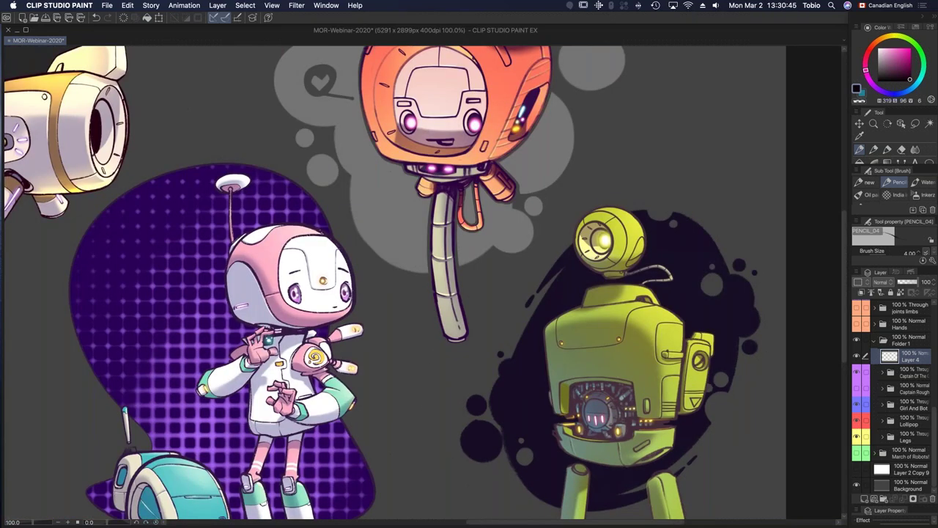
{"action": "scroll", "coordinate": [675, 395], "scroll_direction": "down", "scroll_amount": 2}
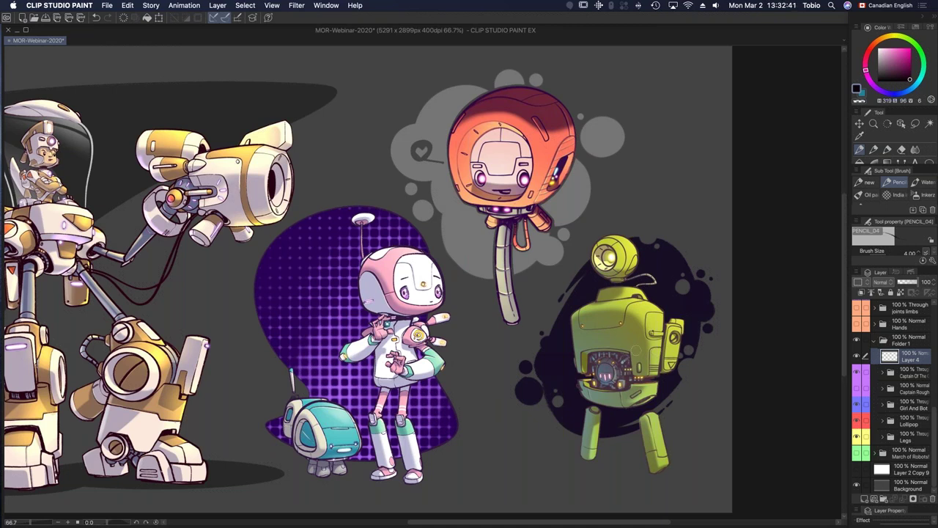
{"action": "left_click_drag", "start_coordinate": [666, 312], "coordinate": [615, 368]}
{"action": "left_click_drag", "start_coordinate": [647, 147], "coordinate": [557, 176]}
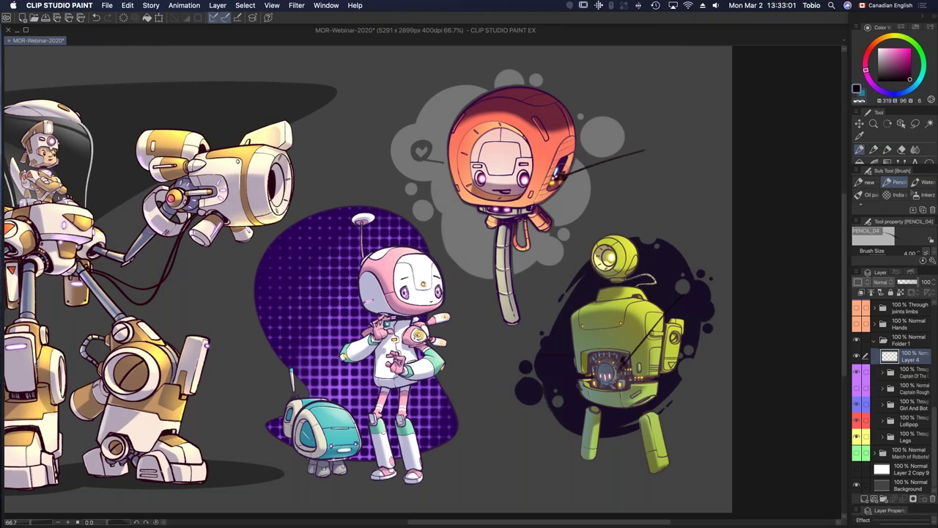
{"action": "key", "text": "super+z"}
{"action": "key", "text": "super+z"}
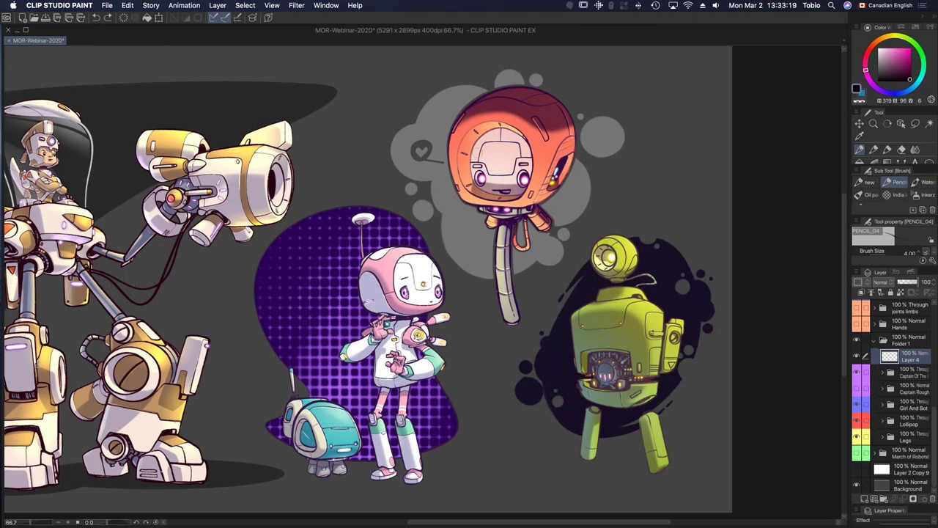
Step: Zoom out to fit the artwork, hide Layer 4 and the robots, and show the March of Robots poster
{"action": "key", "text": "super+minus"}
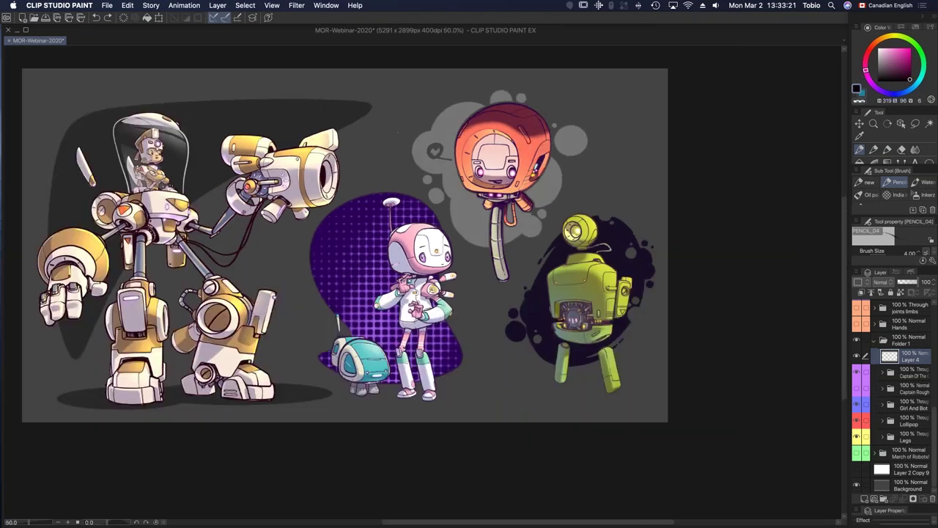
{"action": "scroll", "coordinate": [426, 268], "scroll_direction": "left", "scroll_amount": 5}
{"action": "scroll", "coordinate": [427, 268], "scroll_direction": "up", "scroll_amount": 3}
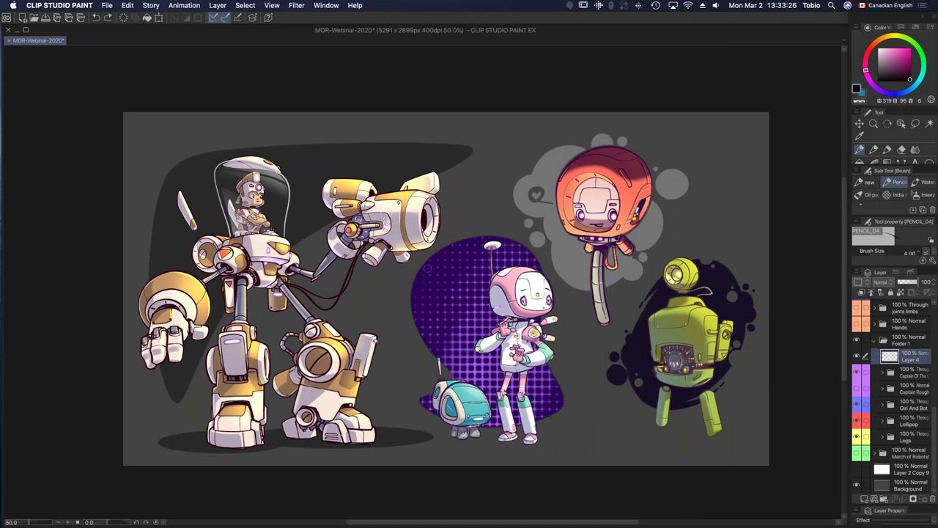
{"action": "left_click", "coordinate": [856, 355]}
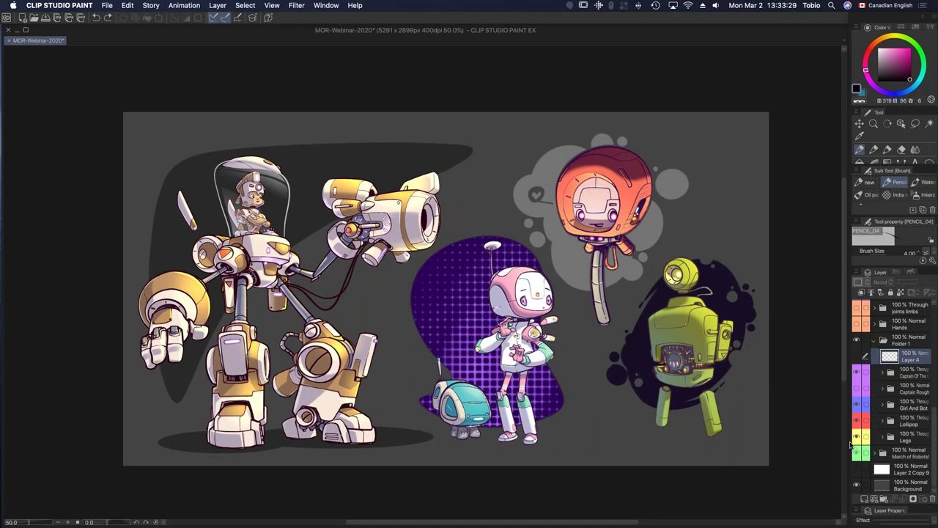
{"action": "left_click", "coordinate": [856, 452]}
{"action": "left_click", "coordinate": [857, 371]}
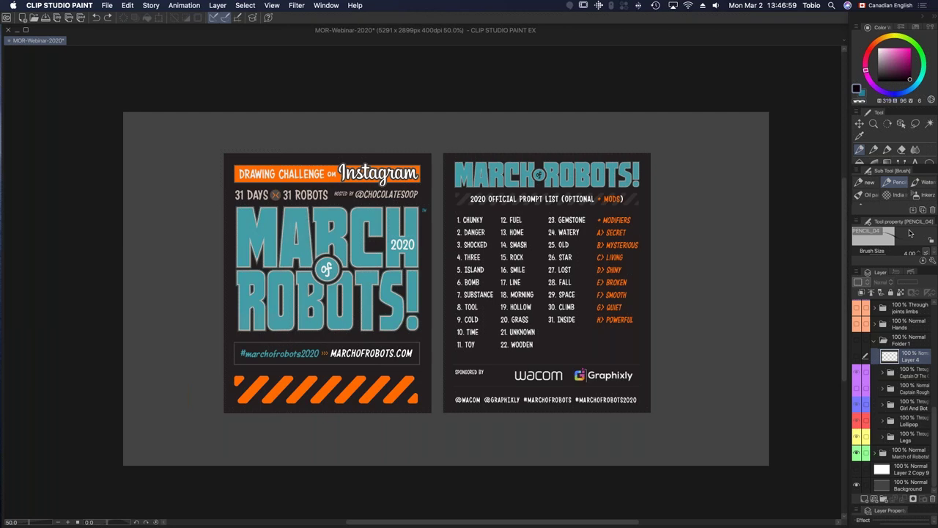
Step: Try the 'new' and Dense watercolor brushes, then list all pencils from Real pencil to Tapered Pencil
{"action": "left_click_drag", "start_coordinate": [898, 266], "coordinate": [901, 367]}
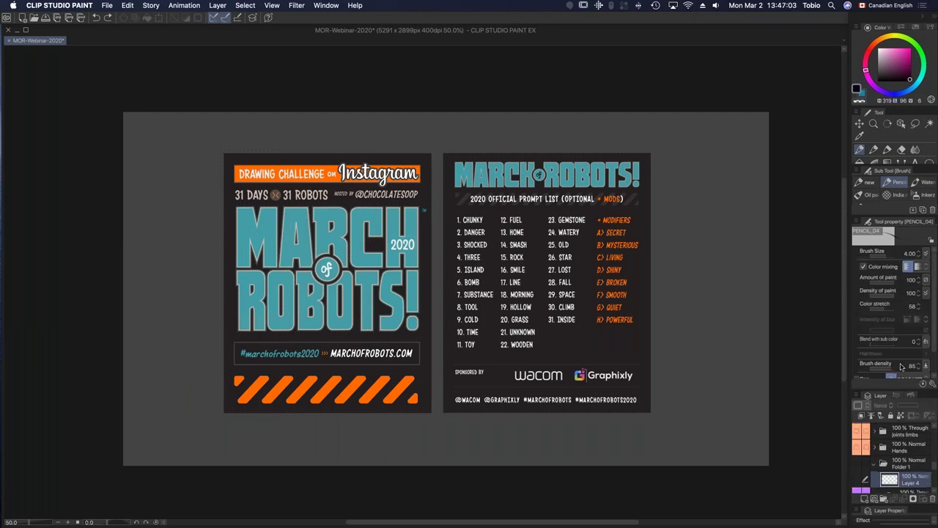
{"action": "left_click", "coordinate": [866, 181]}
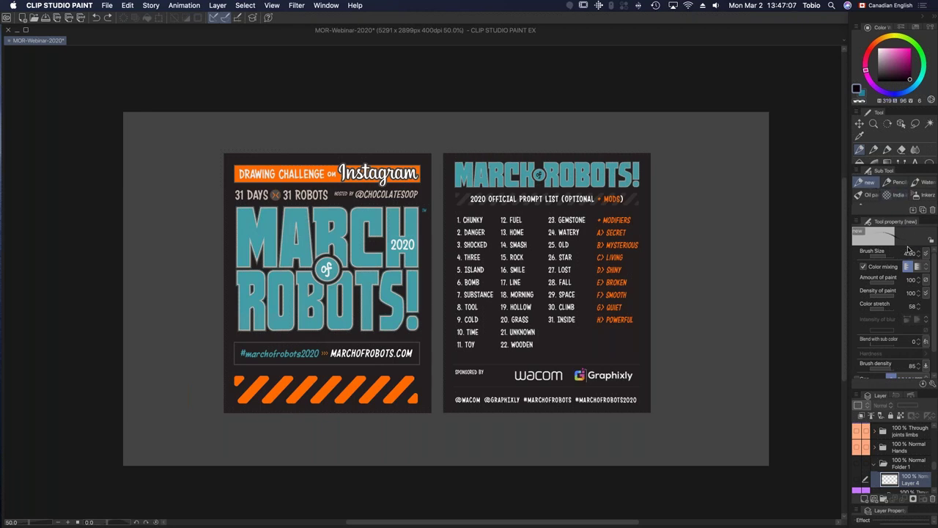
{"action": "left_click", "coordinate": [920, 183]}
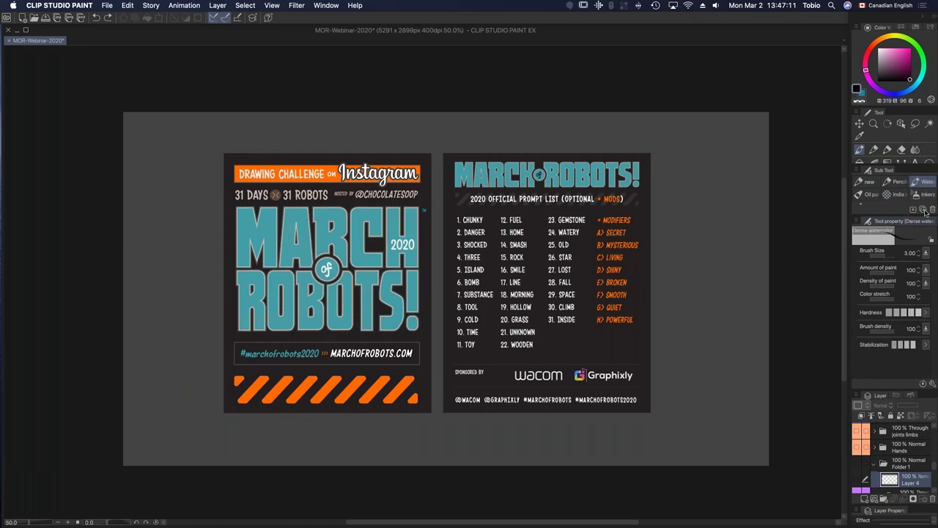
{"action": "left_click", "coordinate": [873, 149]}
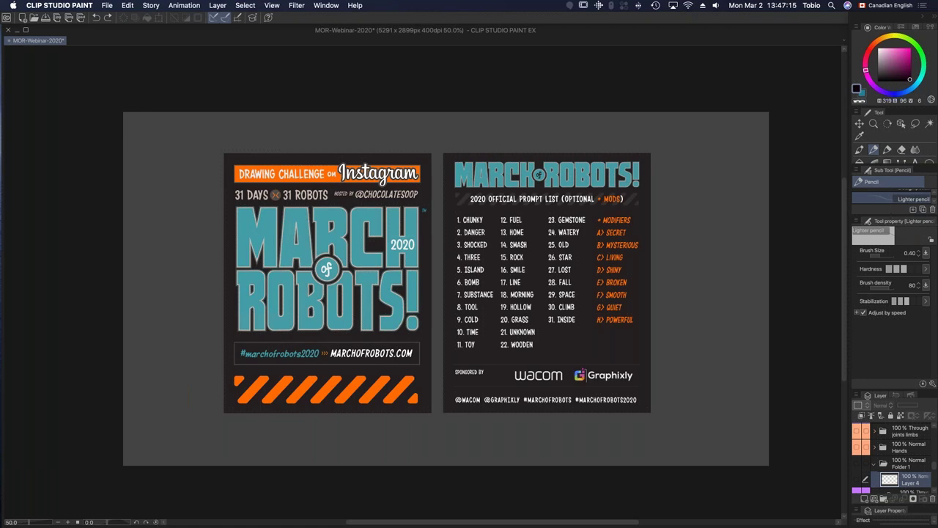
{"action": "left_click_drag", "start_coordinate": [890, 214], "coordinate": [890, 375]}
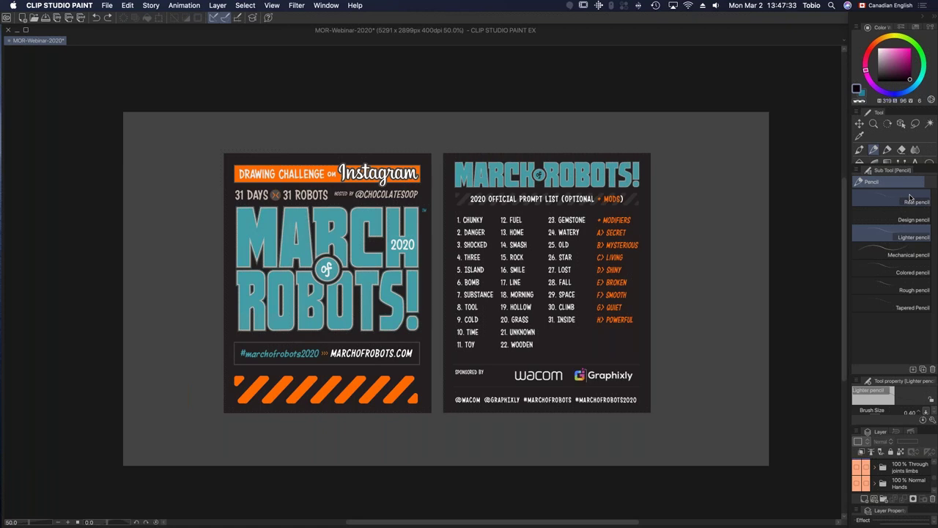
Step: Switch to the Pen tool and back to Brush, browsing the India ink and Tapered Watercolor sets
{"action": "left_click", "coordinate": [886, 151]}
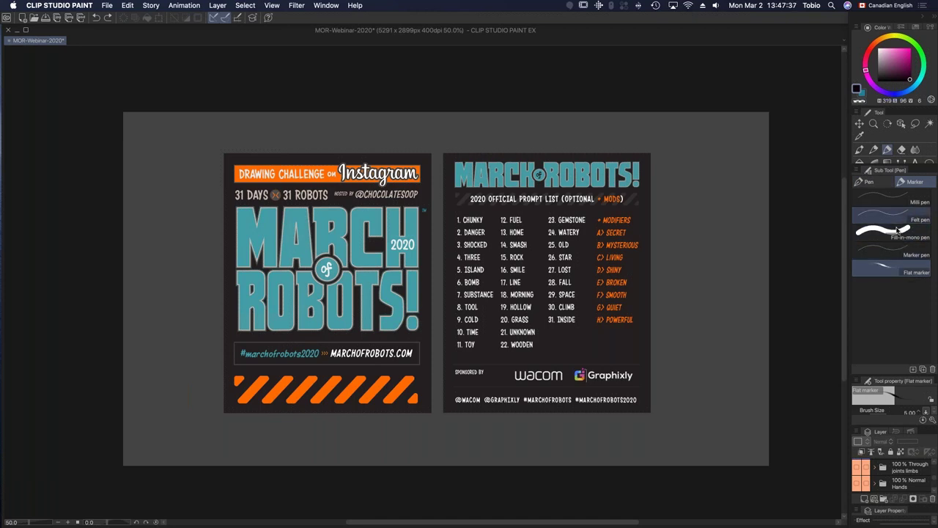
{"action": "left_click", "coordinate": [862, 150]}
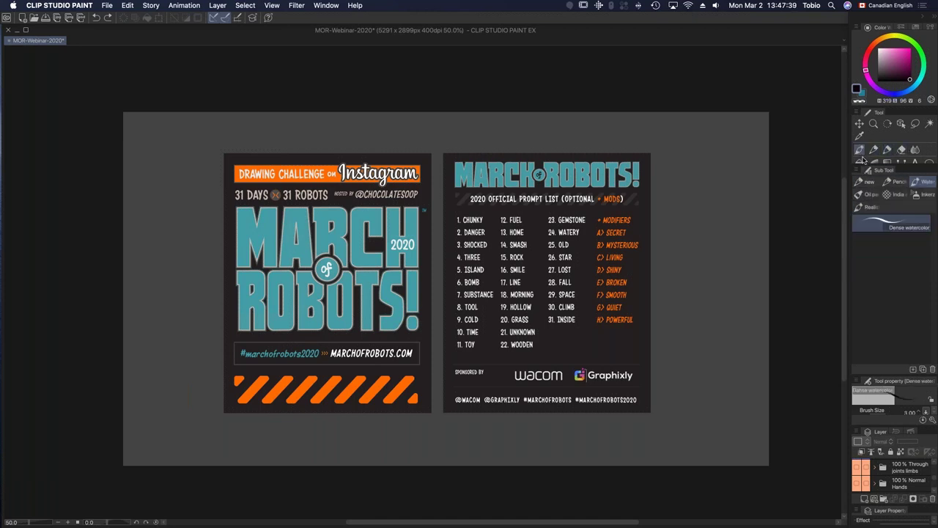
{"action": "left_click", "coordinate": [902, 195]}
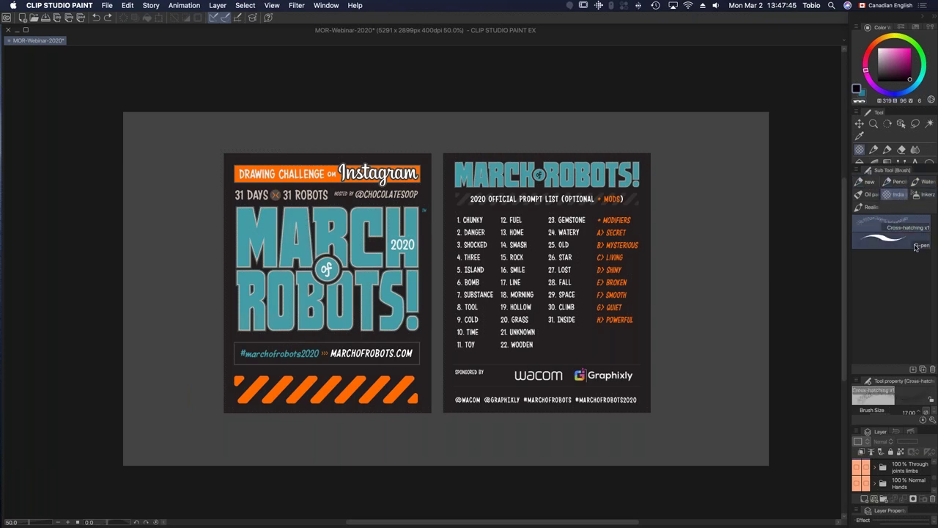
{"action": "left_click", "coordinate": [868, 194]}
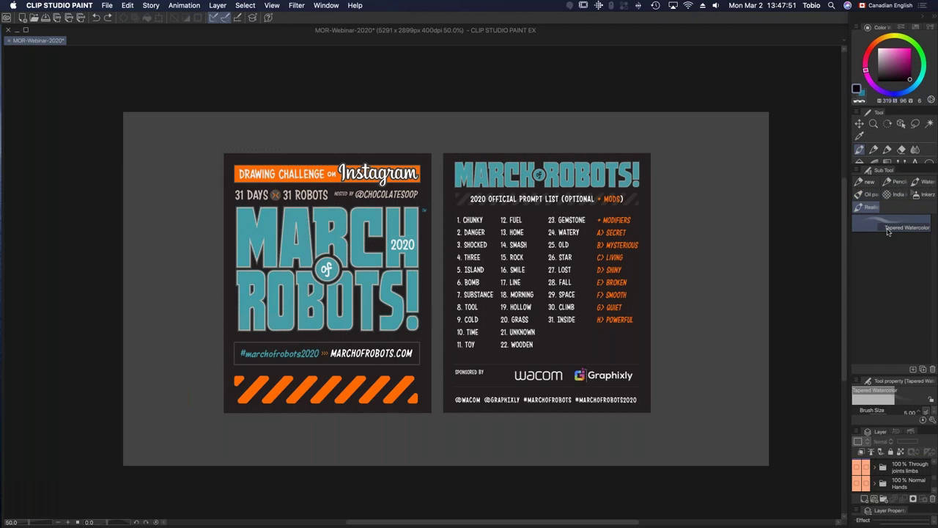
Step: Browse the Inkerz, watercolor and custom pencil sets, ending on Oil paint with Pointillism
{"action": "left_click", "coordinate": [928, 193]}
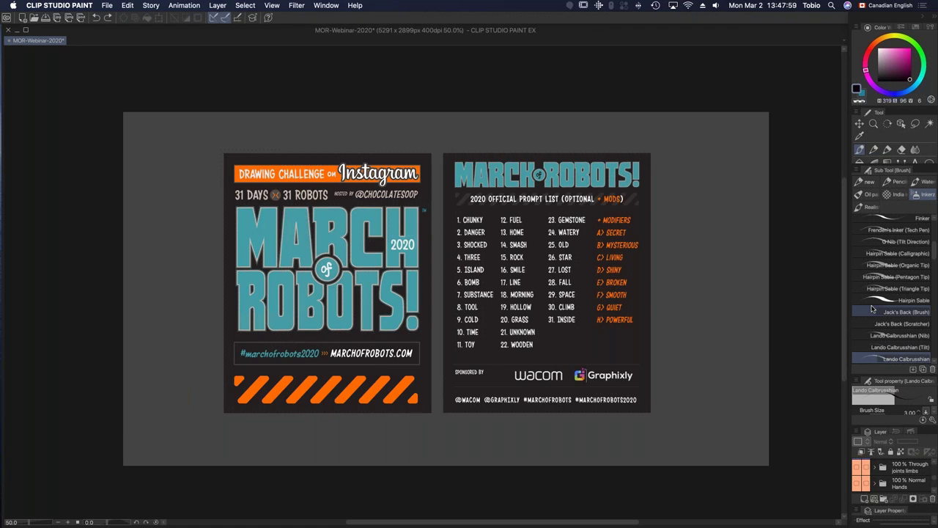
{"action": "left_click", "coordinate": [922, 183]}
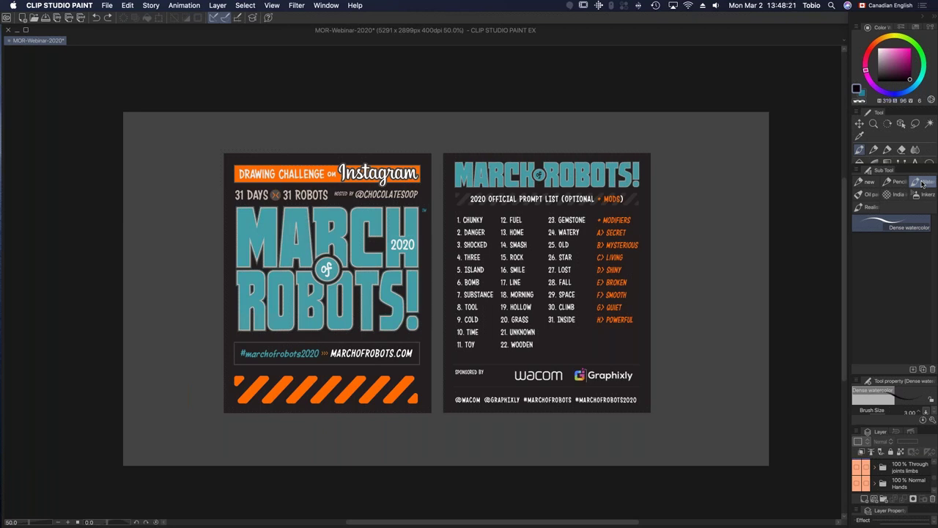
{"action": "left_click", "coordinate": [894, 183]}
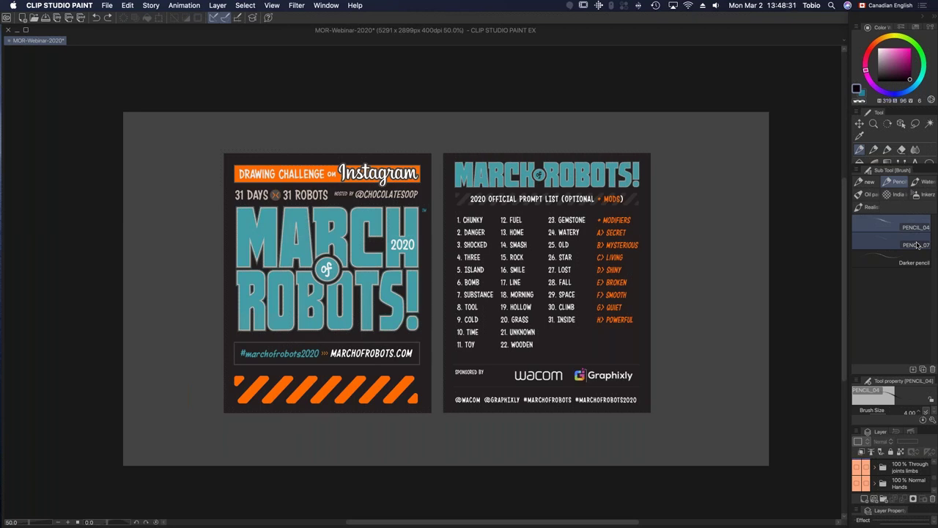
{"action": "left_click", "coordinate": [870, 194]}
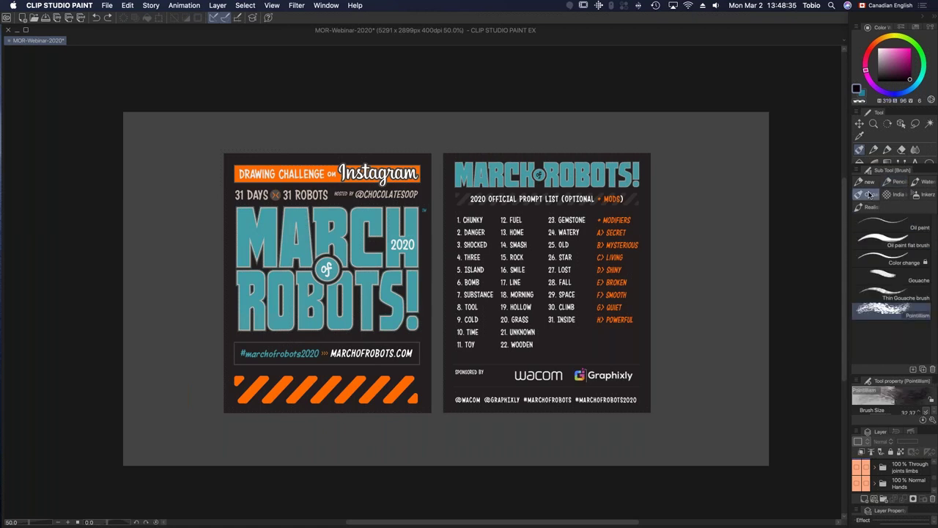
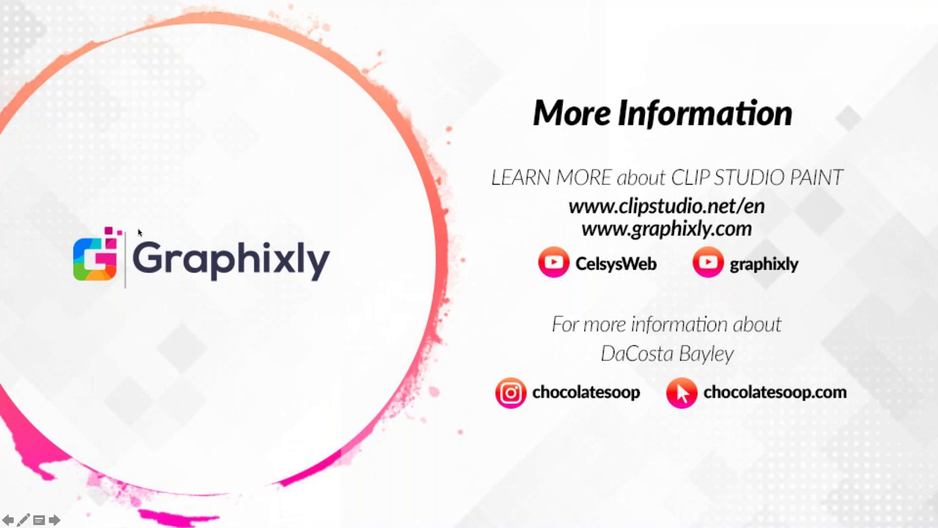
Step: Advance the slideshow from the More Information slide to the March of Robots 2020 giveaway slide
{"action": "left_click", "coordinate": [111, 181]}
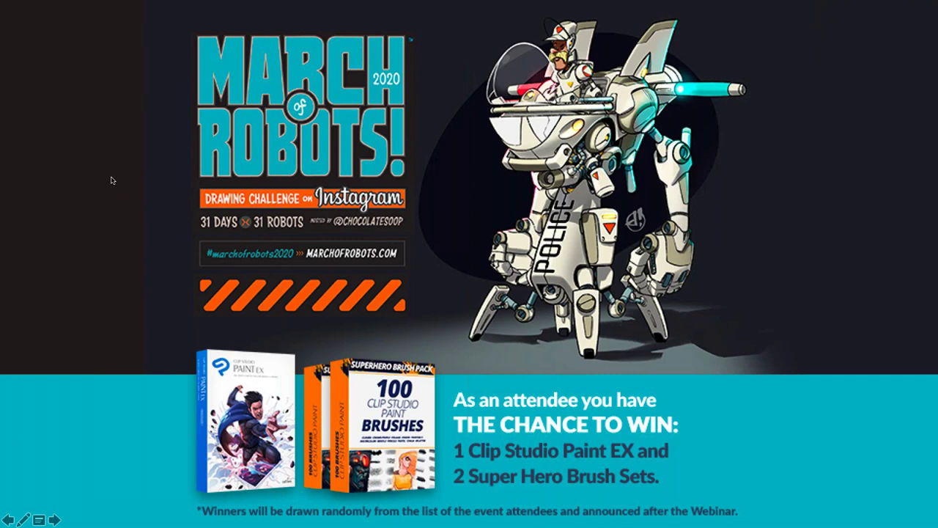